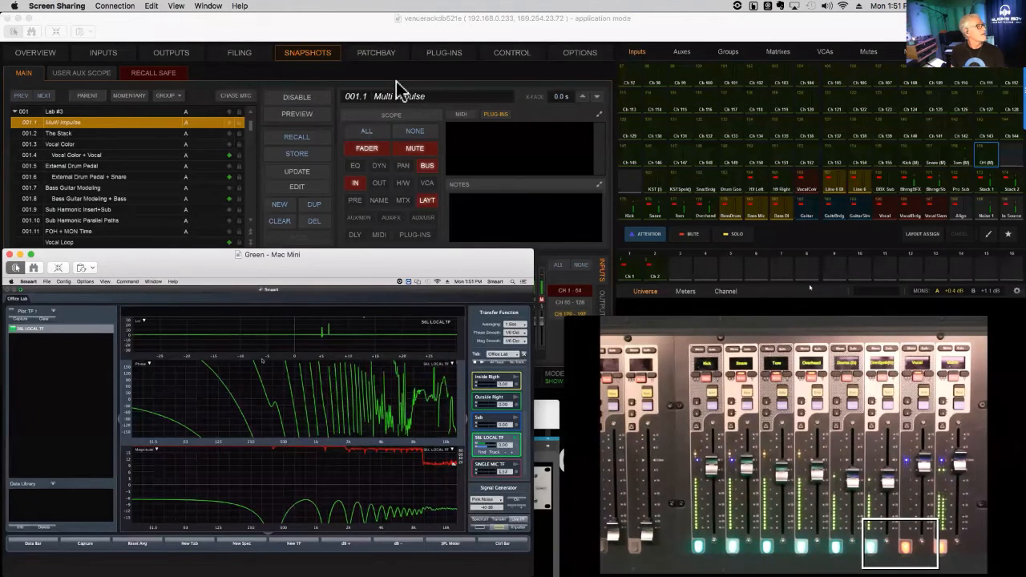
- Set the console's delay compensation to Mix & Inserts and insert the delay finder's result into the S6L LOCAL TF measurement
{"action": "left_click", "coordinate": [278, 287]}
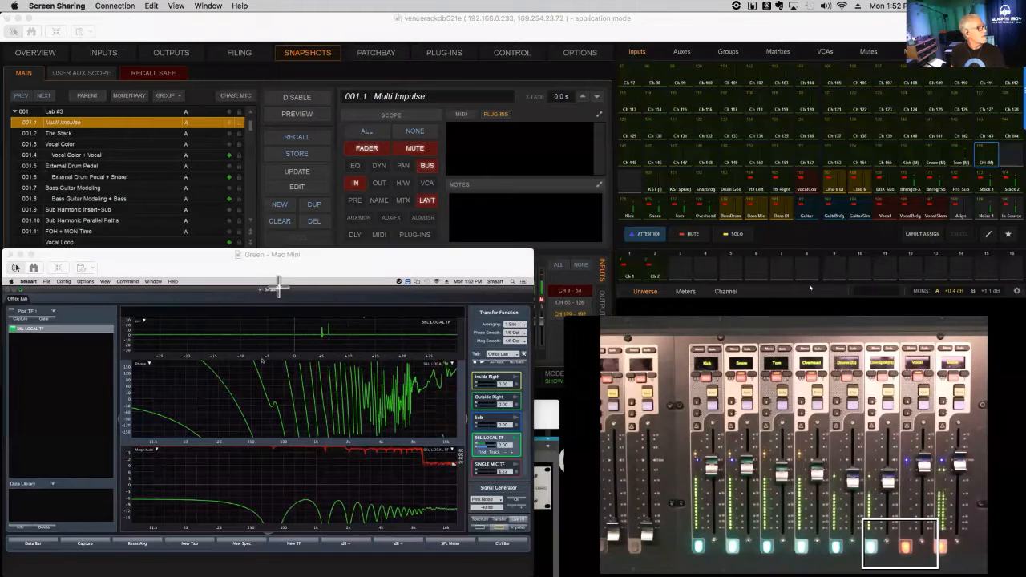
{"action": "left_click_drag", "start_coordinate": [278, 287], "coordinate": [366, 351]}
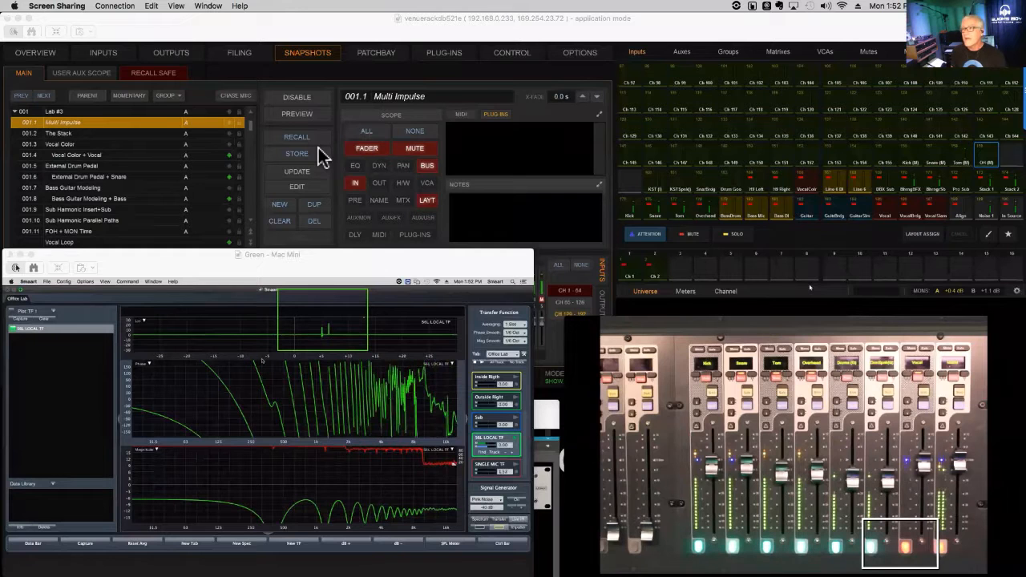
{"action": "key", "text": "F9"}
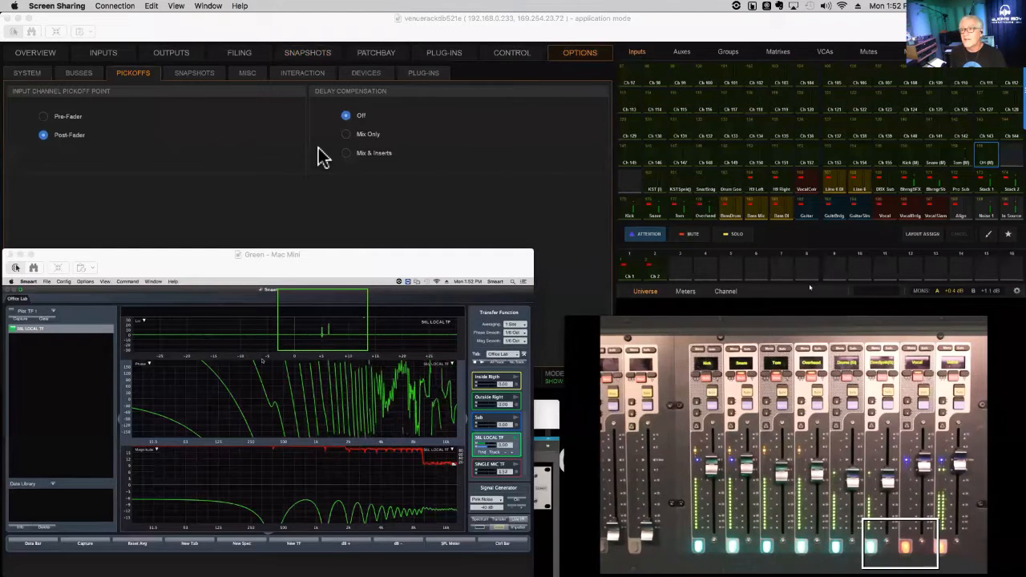
{"action": "left_click", "coordinate": [319, 149]}
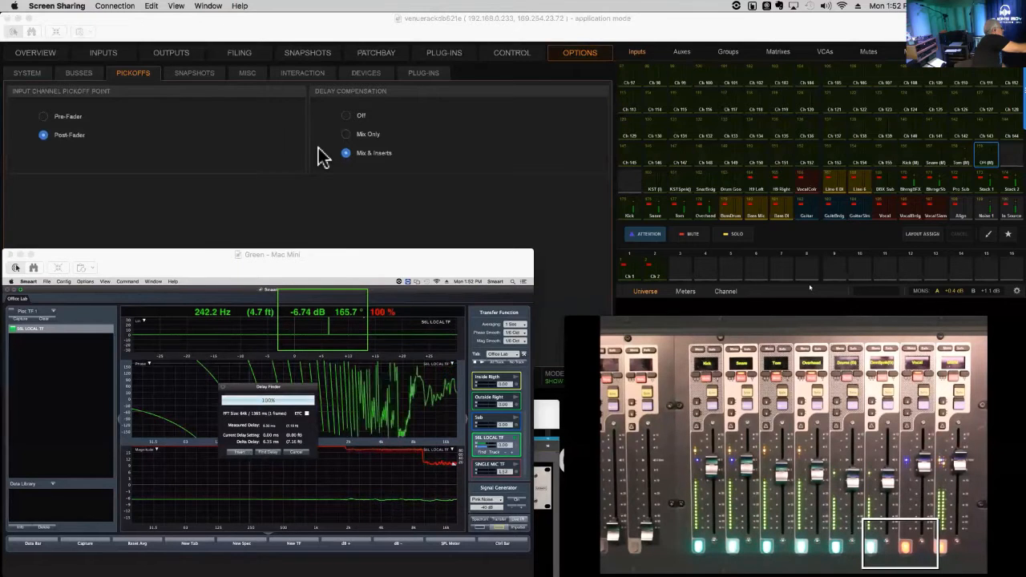
{"action": "left_click", "coordinate": [243, 452]}
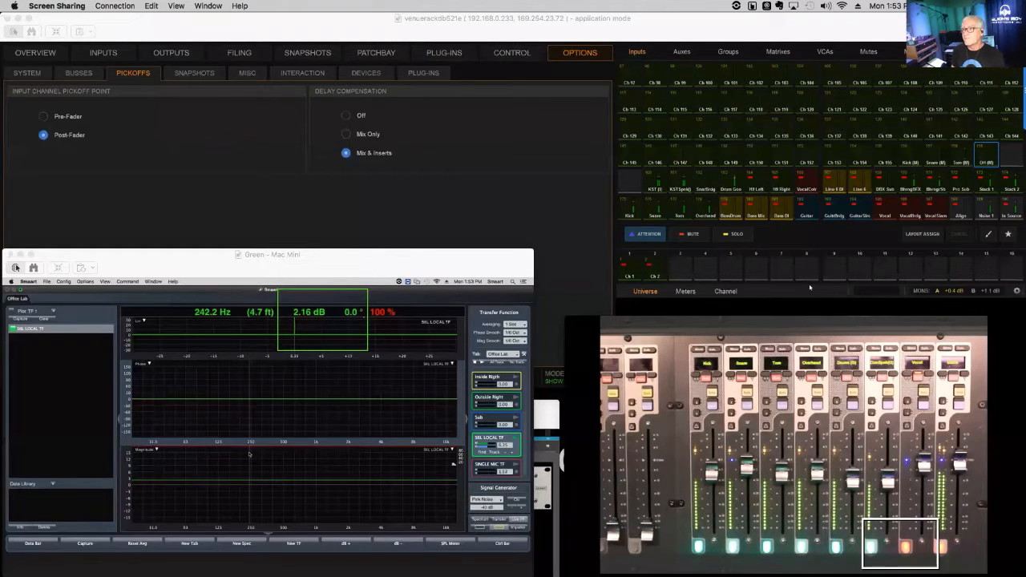
- Examine the Snare channel's delay information in its inserts section
{"action": "key", "text": "F7"}
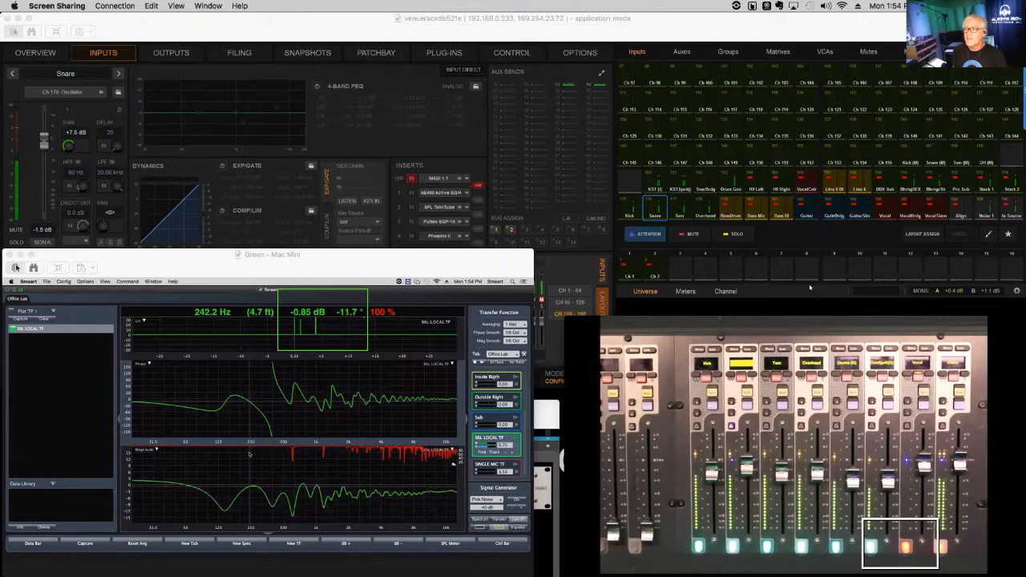
{"action": "right_click", "coordinate": [447, 165]}
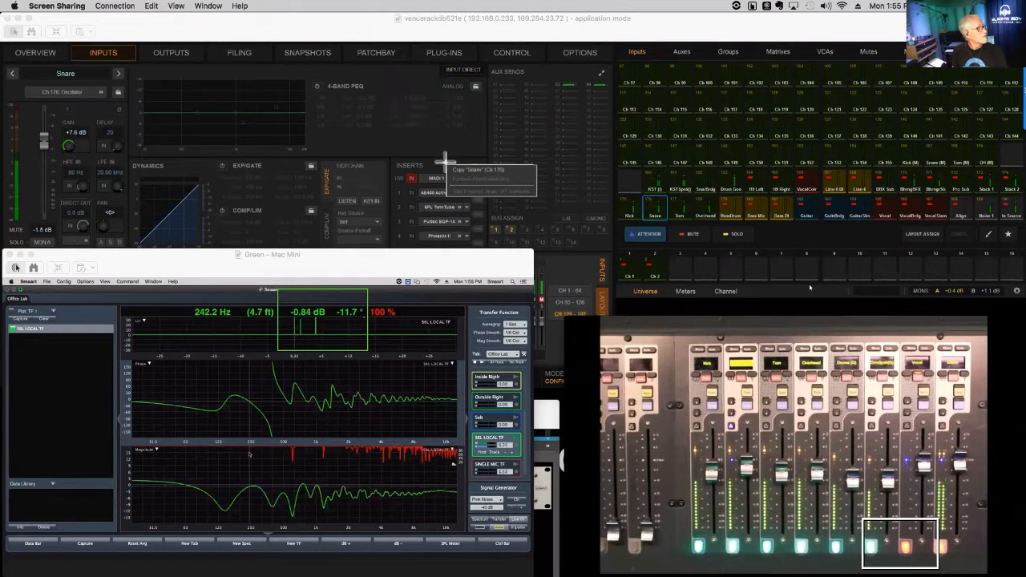
{"action": "left_click_drag", "start_coordinate": [442, 167], "coordinate": [545, 190]}
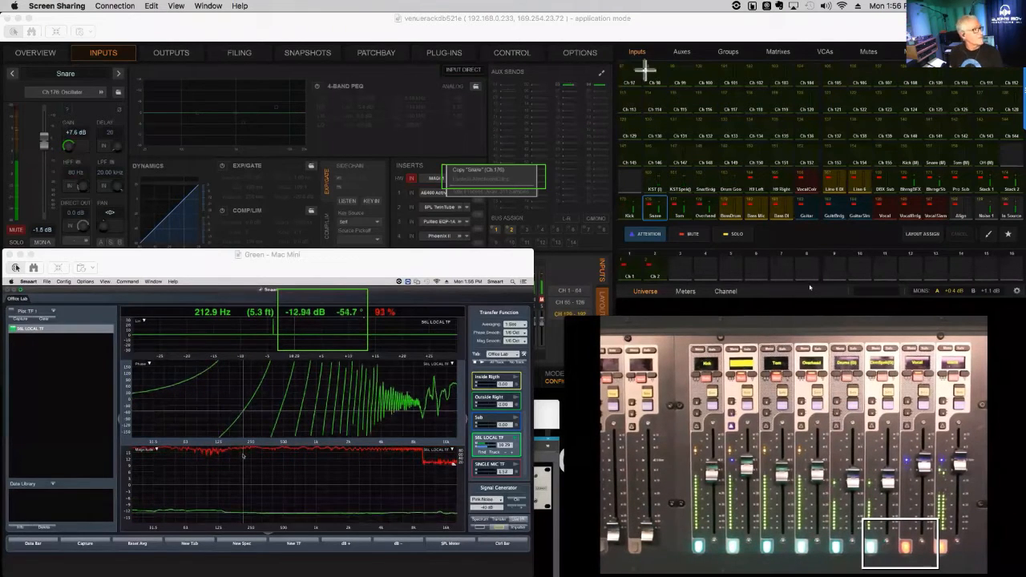
- Set the Kick channel's input delay to 378
{"action": "right_click", "coordinate": [600, 93]}
{"action": "left_click", "coordinate": [655, 102]}
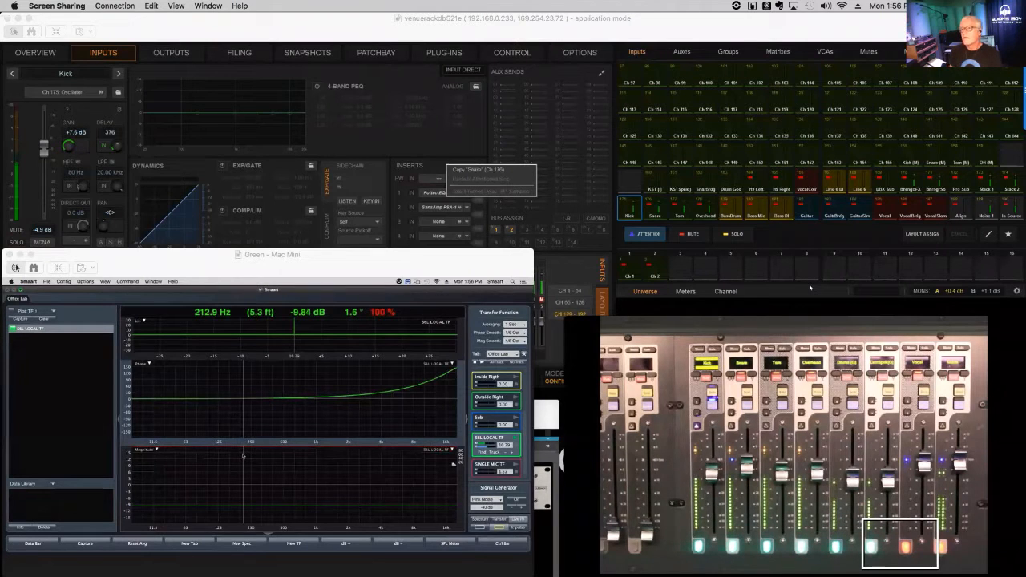
{"action": "left_click", "coordinate": [110, 133]}
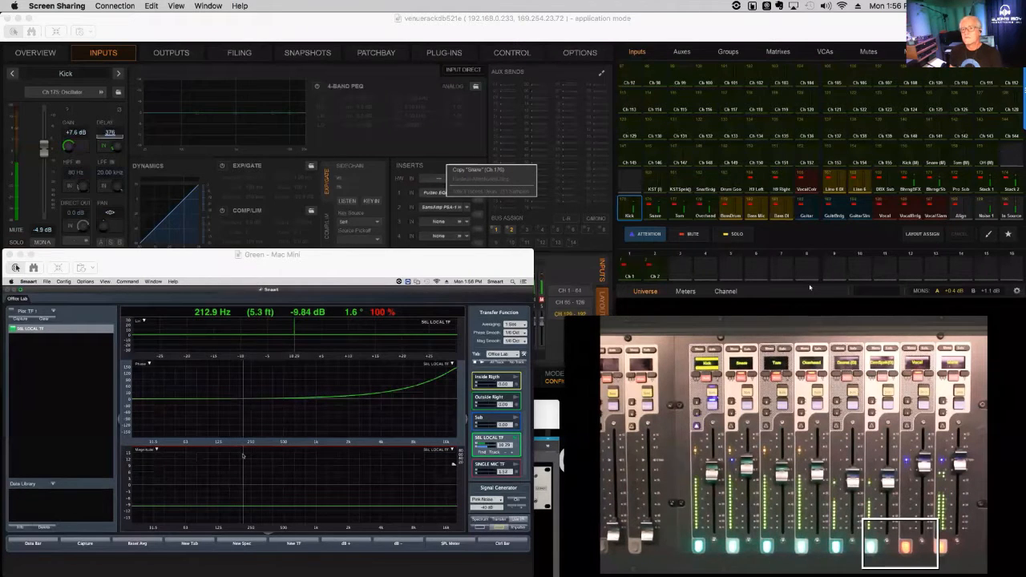
{"action": "type", "text": "378"}
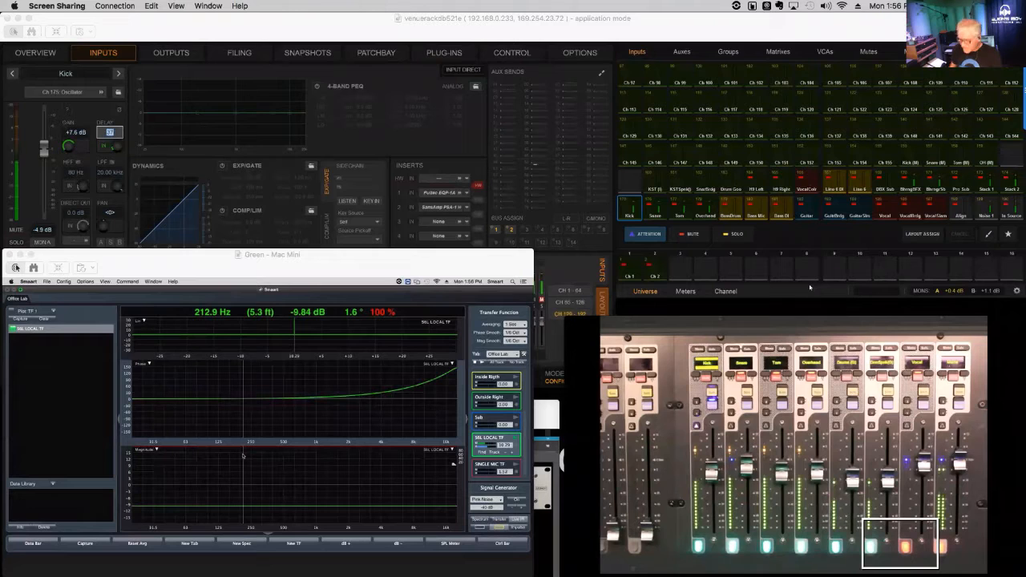
{"action": "key", "text": "Return"}
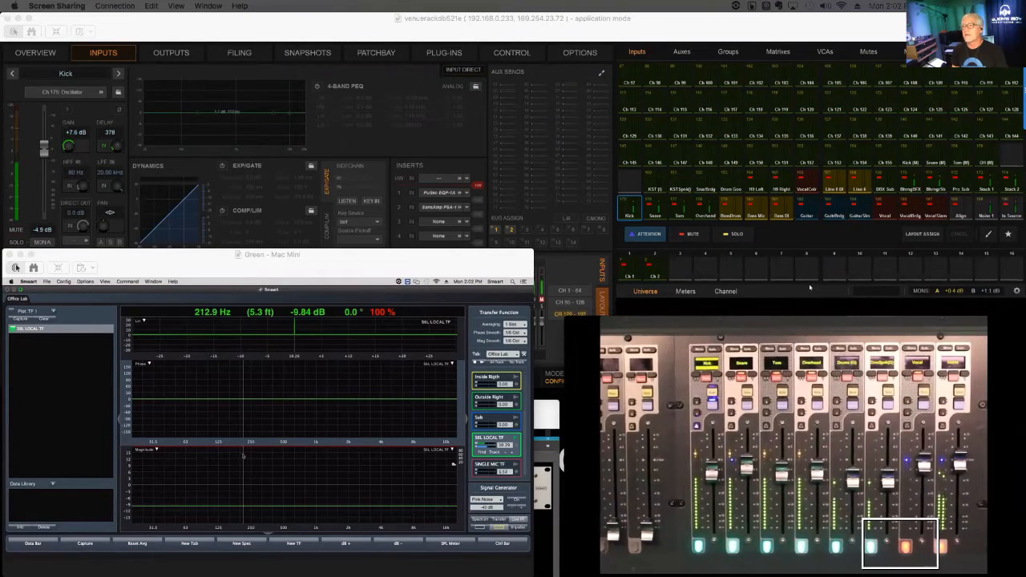
- Recall snapshot 001.2 The Stack
{"action": "key", "text": "F7"}
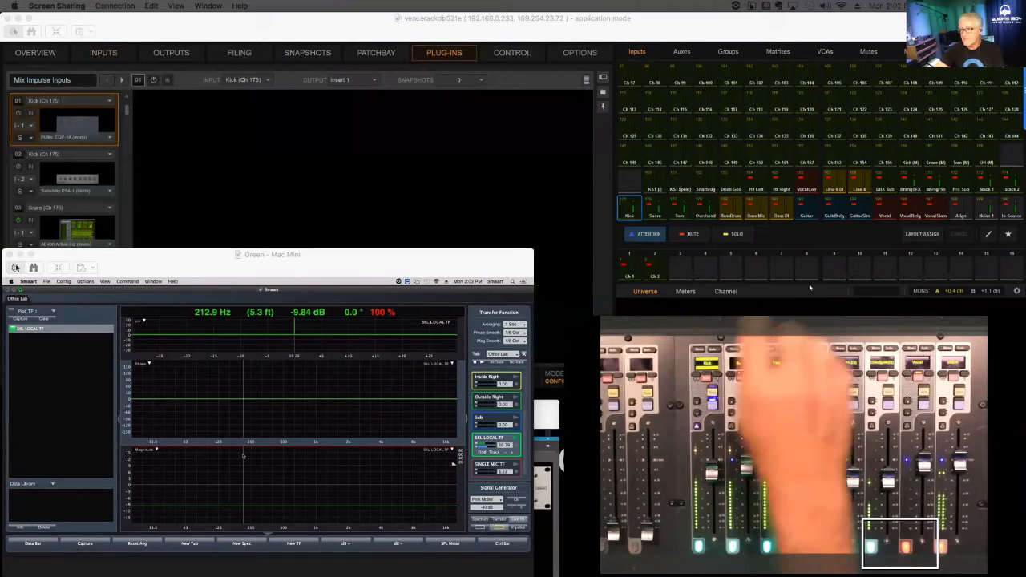
{"action": "key", "text": "F5"}
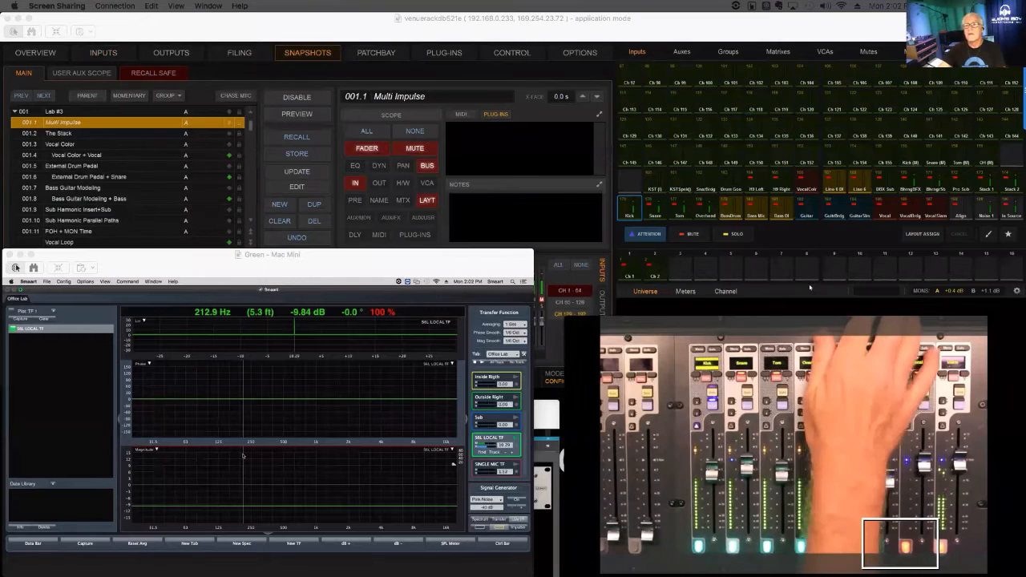
{"action": "key", "text": "Down"}
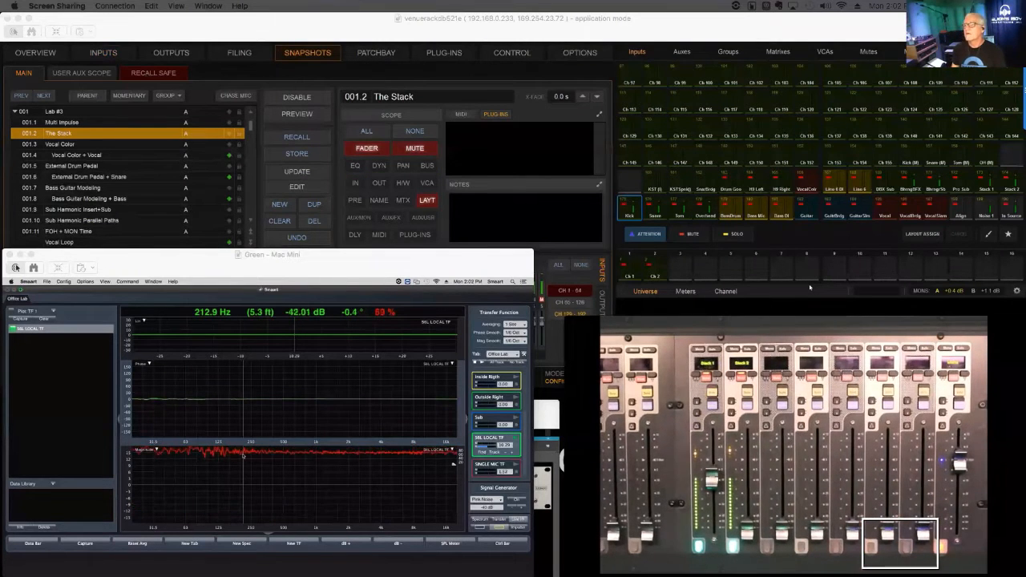
- Set the delay compensation to Off and open the Misc Demo plug-in rack
{"action": "key", "text": "F9"}
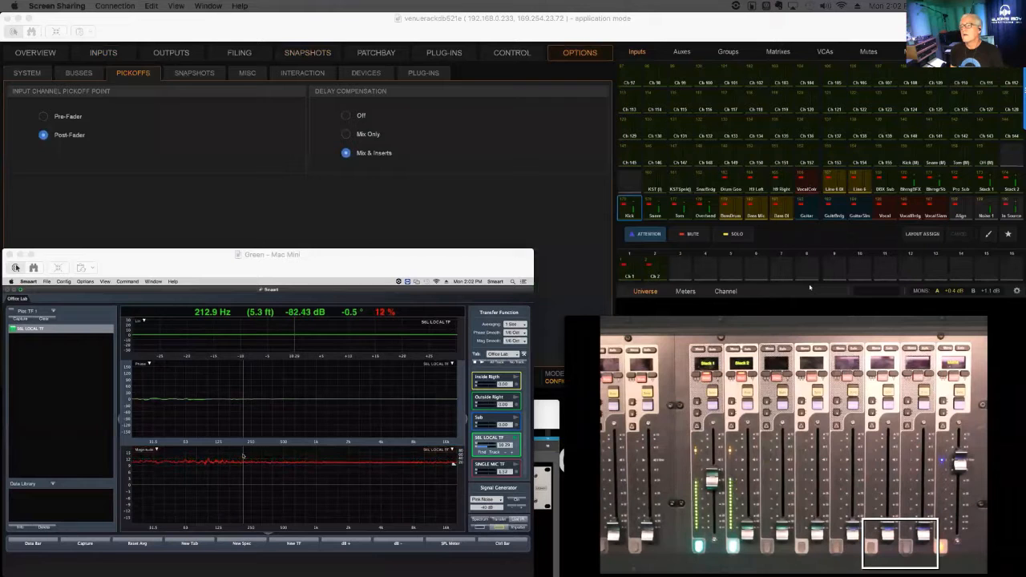
{"action": "key", "text": "Up"}
{"action": "key", "text": "Up"}
{"action": "key", "text": "F7"}
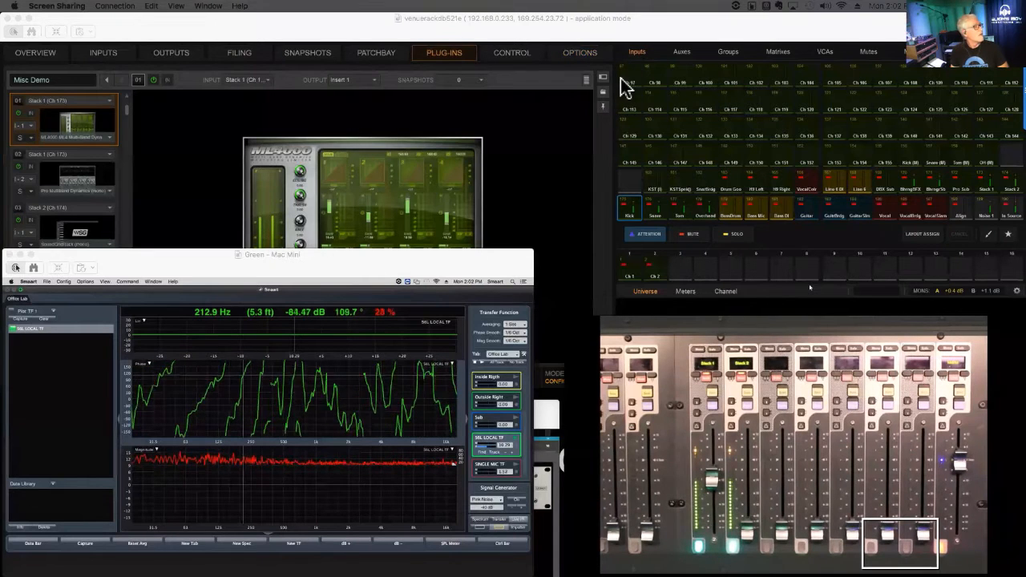
- Enlarge the Smaart window for a closer view of the transfer function, and return it to its smaller size
{"action": "left_click", "coordinate": [530, 258]}
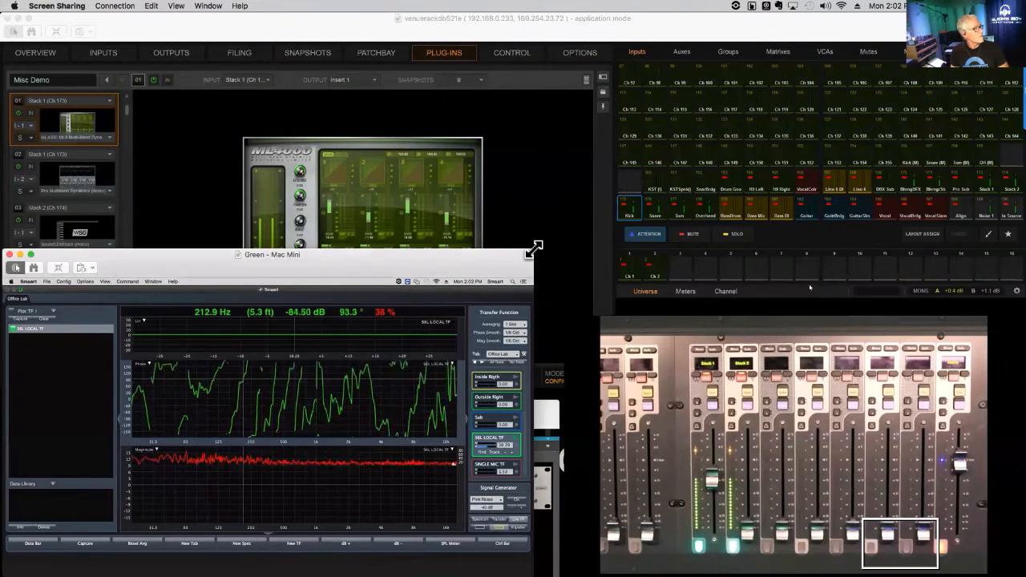
{"action": "double_click", "coordinate": [523, 258]}
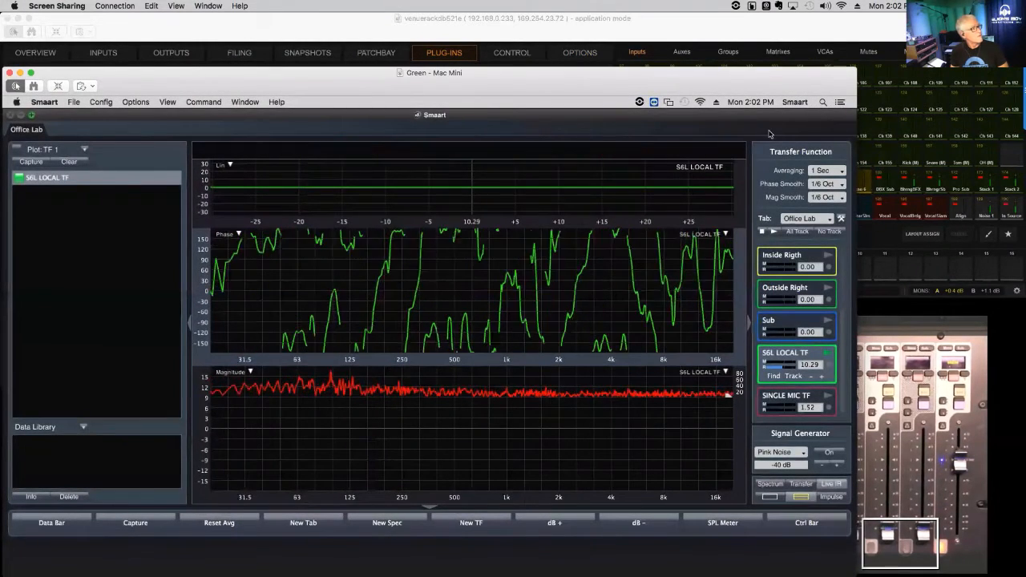
{"action": "double_click", "coordinate": [809, 83]}
{"action": "left_click", "coordinate": [809, 84]}
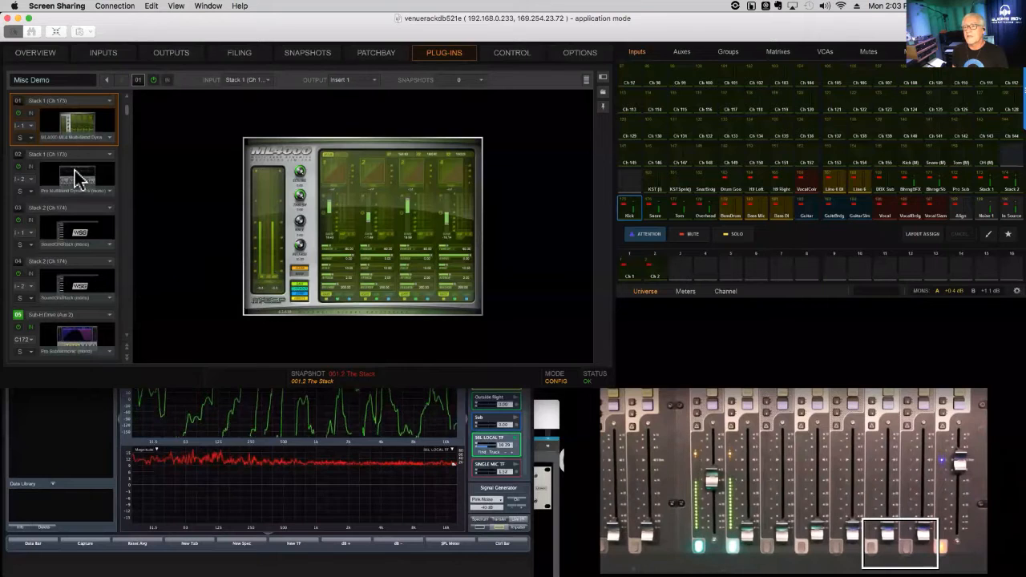
- Go through the rack's plug-ins to the one on Stack 2 Insert 2, and find and insert the measurement delay
{"action": "left_click", "coordinate": [77, 178]}
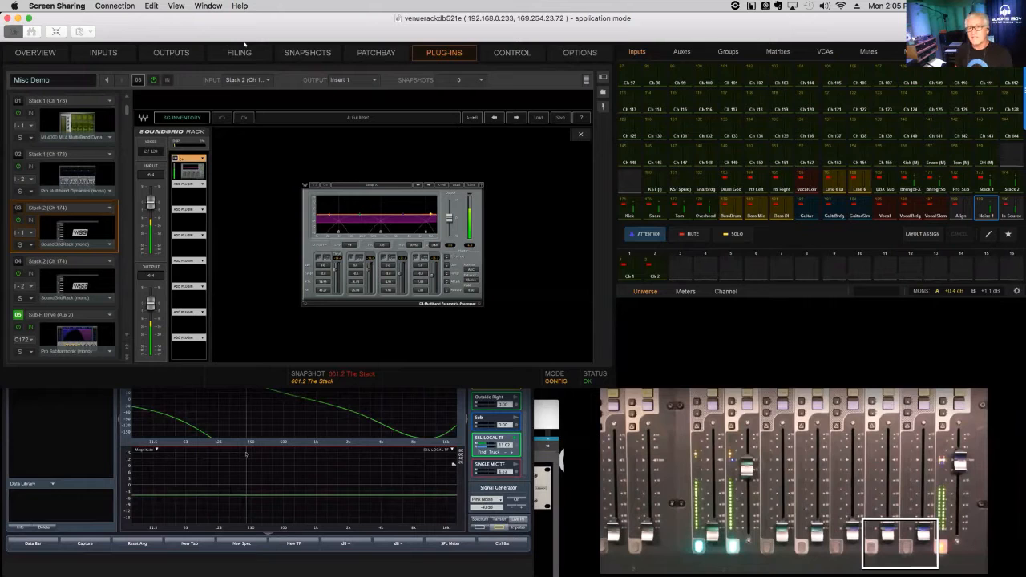
{"action": "key", "text": "Down"}
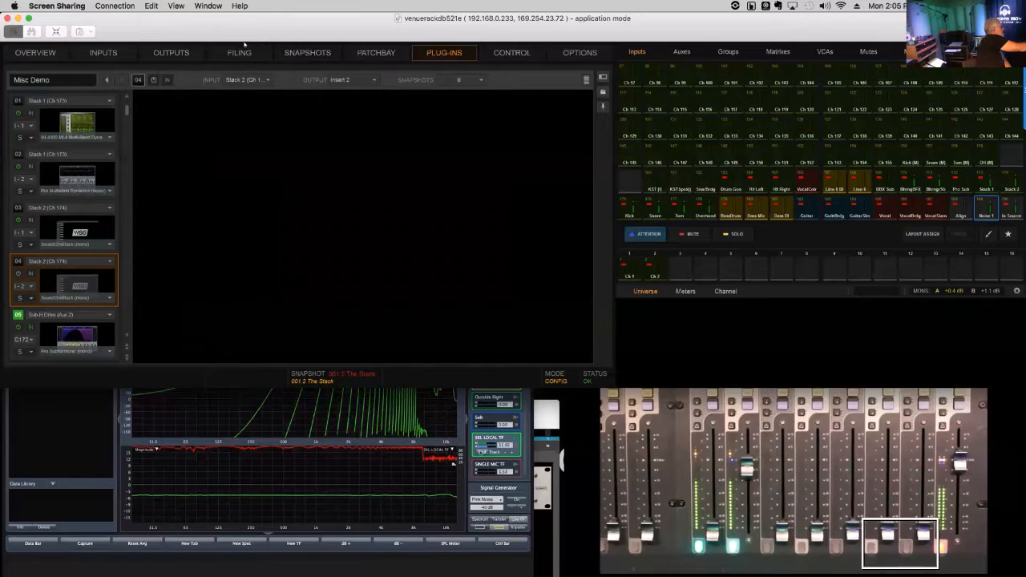
{"action": "key", "text": "l"}
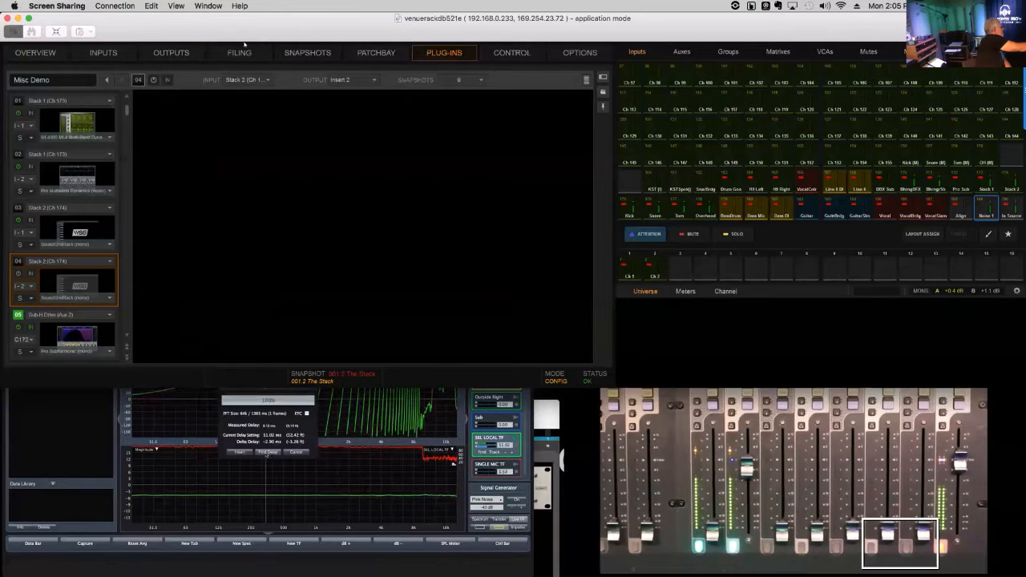
{"action": "left_click", "coordinate": [243, 453]}
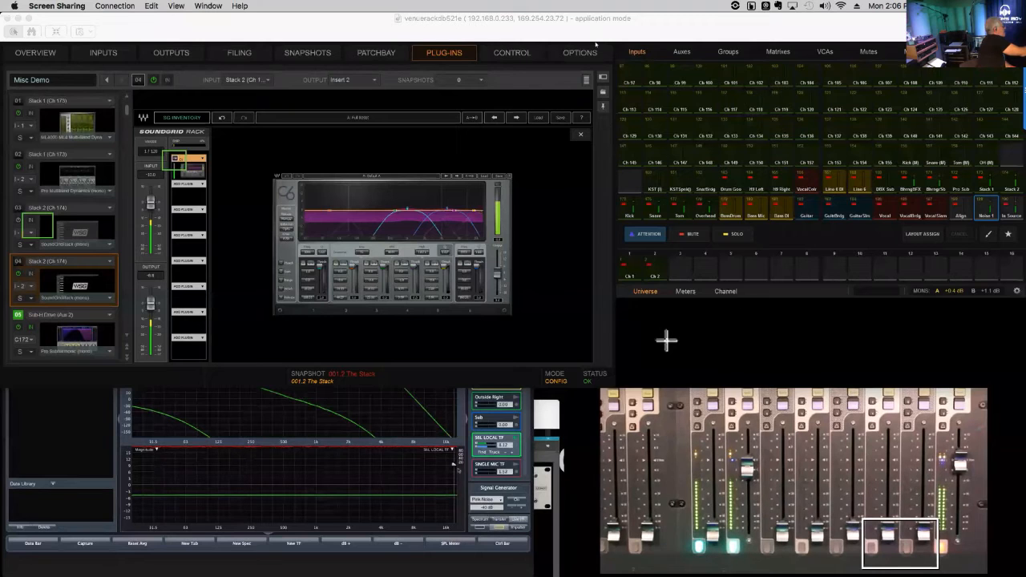
- Rerun the delay finder with the C6 plug-in showing on Stack 2 Insert 2 and insert its result into the S6L LOCAL TF measurement
{"action": "key", "text": "l"}
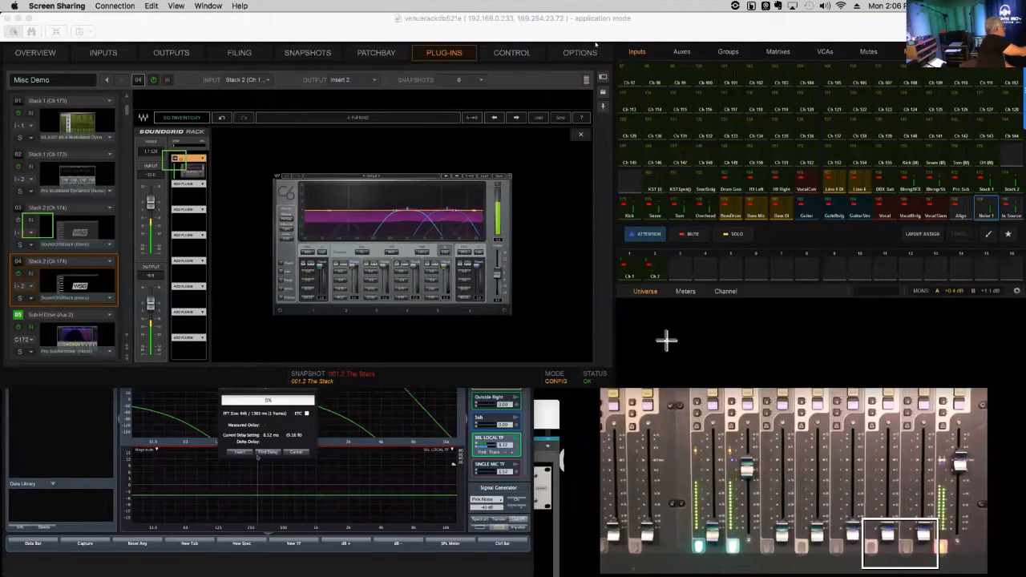
{"action": "left_click", "coordinate": [248, 453]}
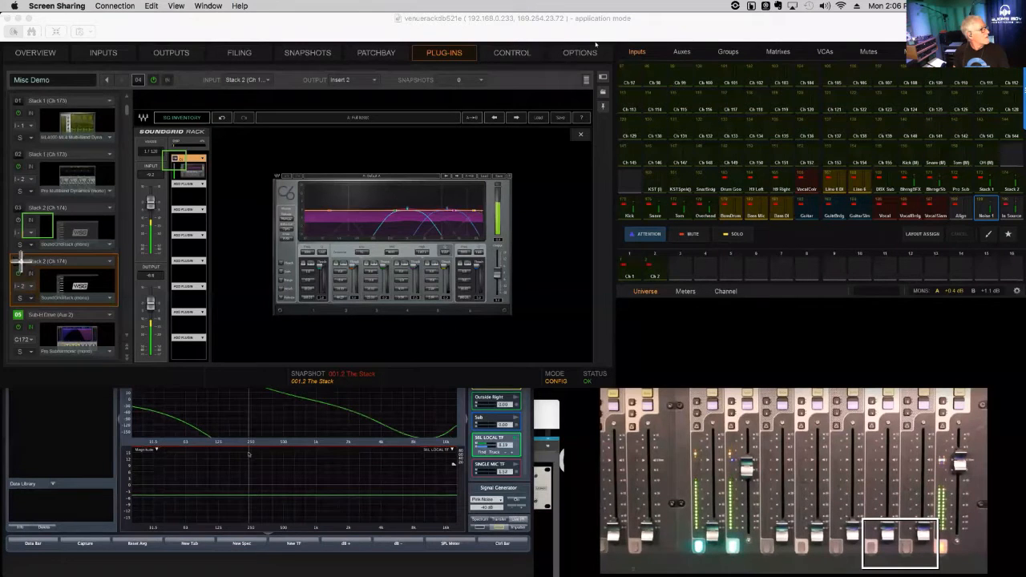
{"action": "left_click_drag", "start_coordinate": [20, 262], "coordinate": [49, 286]}
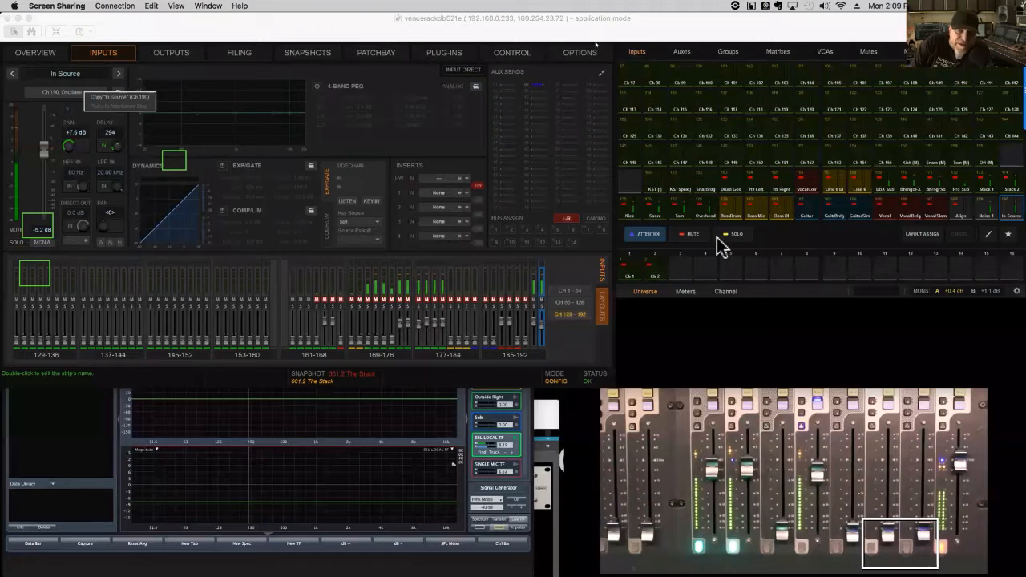
- Switch to the QuickTime Player movie recording window and view the Delay Compensation Best Practices slide
{"action": "left_click", "coordinate": [838, 433]}
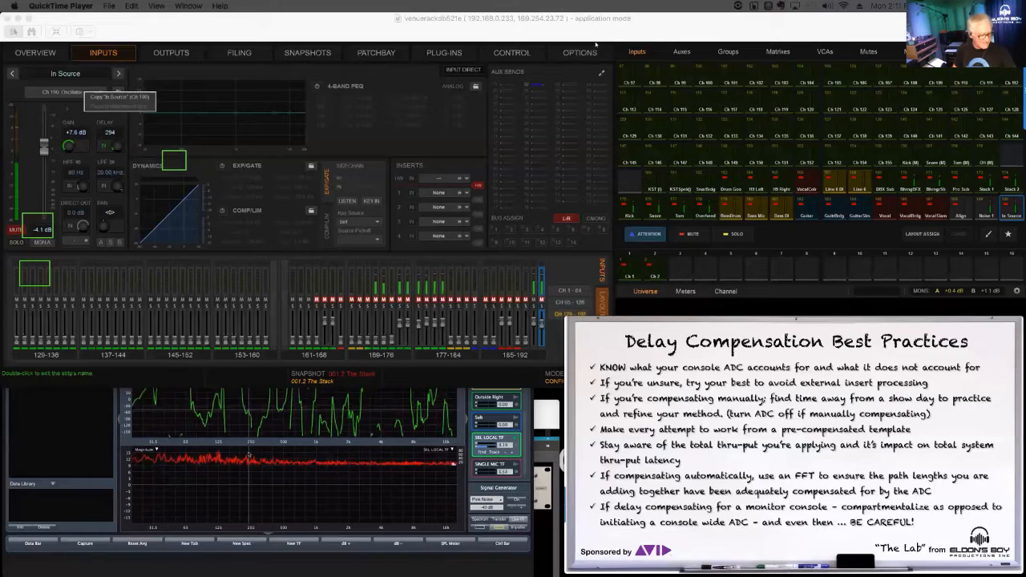
{"action": "mouse_move", "coordinate": [802, 378]}
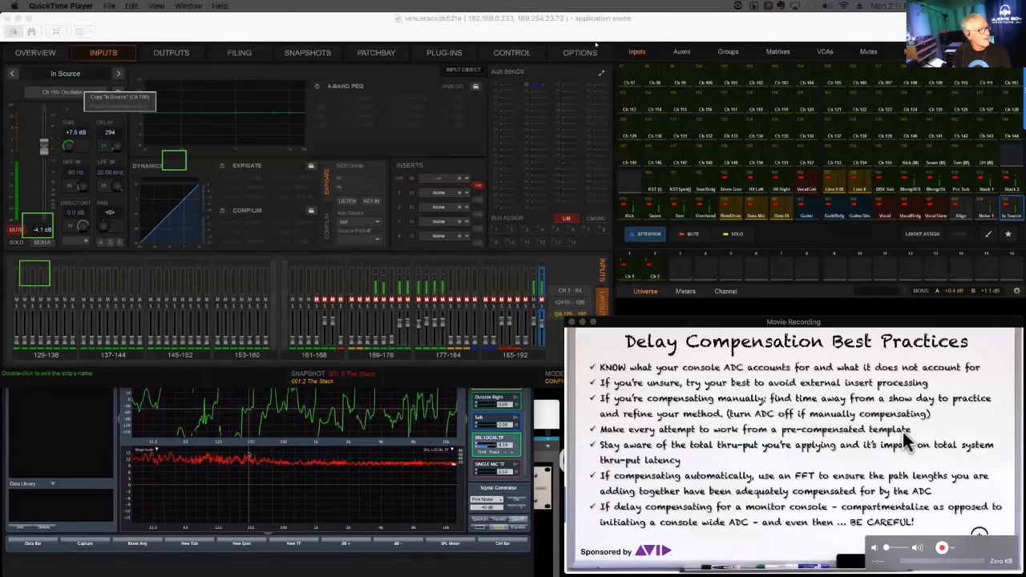
{"action": "left_click", "coordinate": [876, 415]}
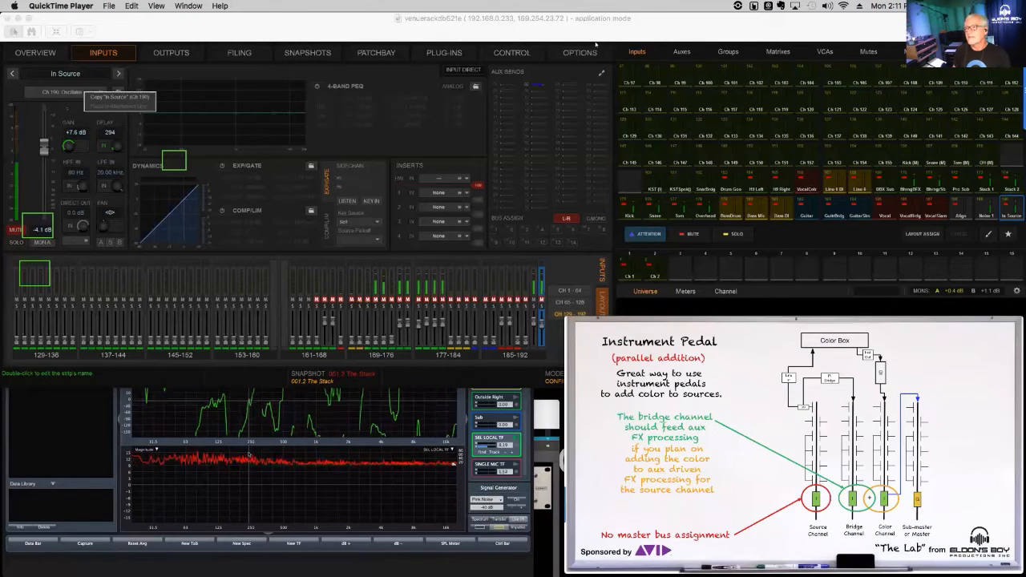
- Mark the bridge and color signal paths below the Color Box on the Instrument Pedal diagram
{"action": "left_click", "coordinate": [595, 45]}
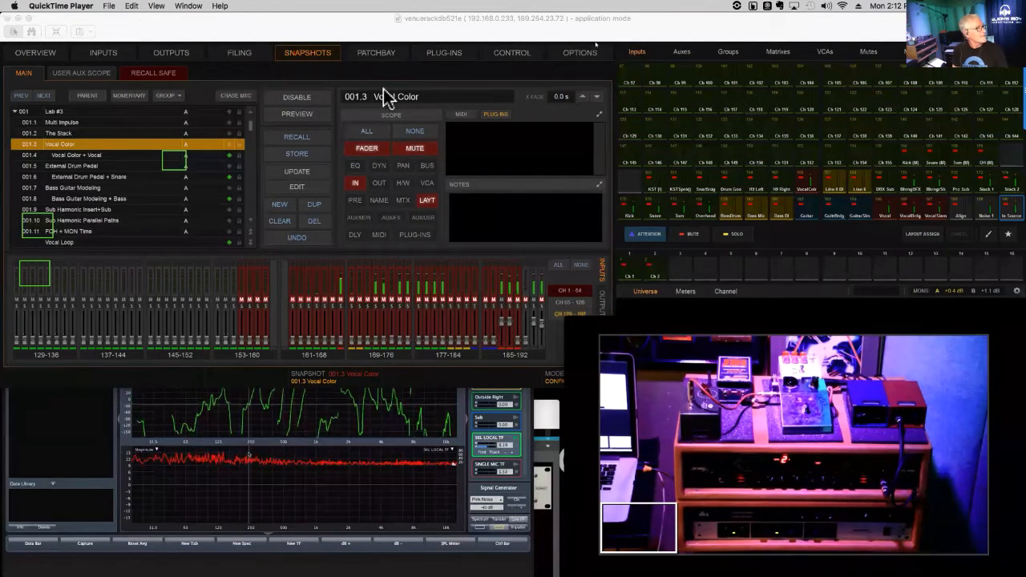
{"action": "mouse_move", "coordinate": [762, 345]}
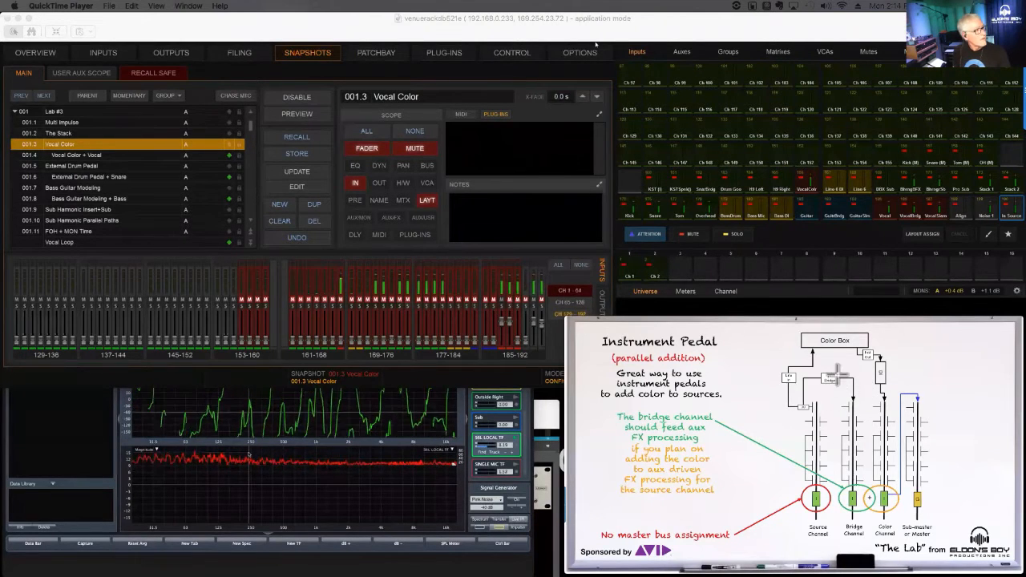
{"action": "mouse_move", "coordinate": [836, 374]}
{"action": "left_mouse_down"}
{"action": "mouse_move", "coordinate": [876, 429]}
{"action": "mouse_move", "coordinate": [895, 425]}
{"action": "mouse_move", "coordinate": [894, 415]}
{"action": "left_mouse_up"}
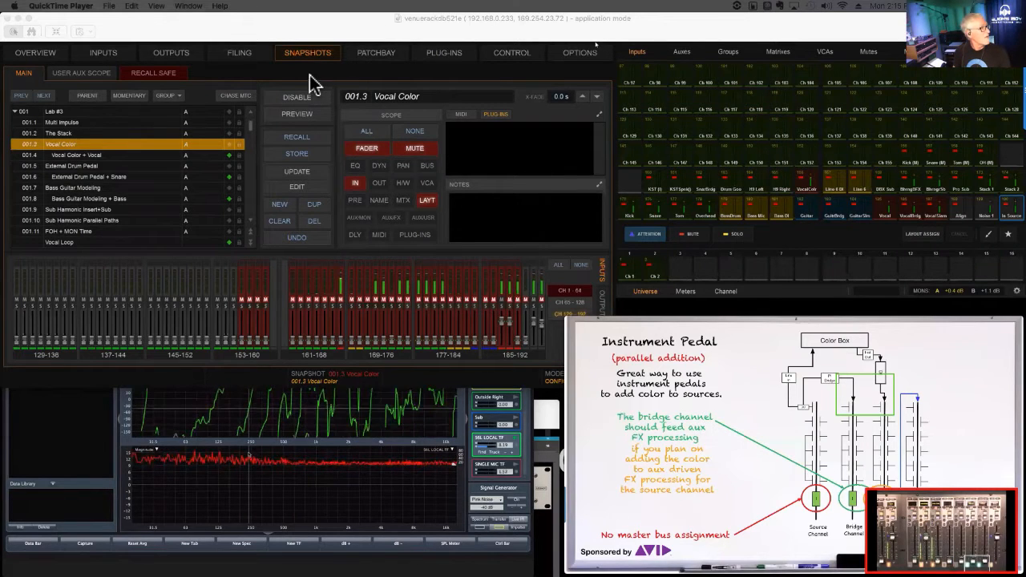
- Bring the Smaart screen-sharing window to the front and shrink it to uncover more of the console's channel faders
{"action": "left_click", "coordinate": [442, 430]}
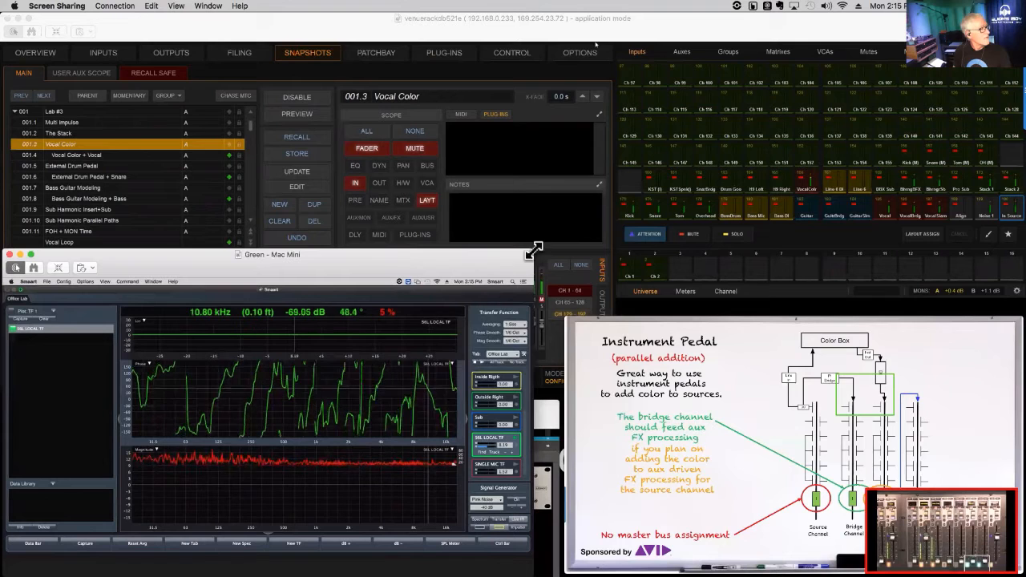
{"action": "left_click_drag", "start_coordinate": [533, 250], "coordinate": [510, 282]}
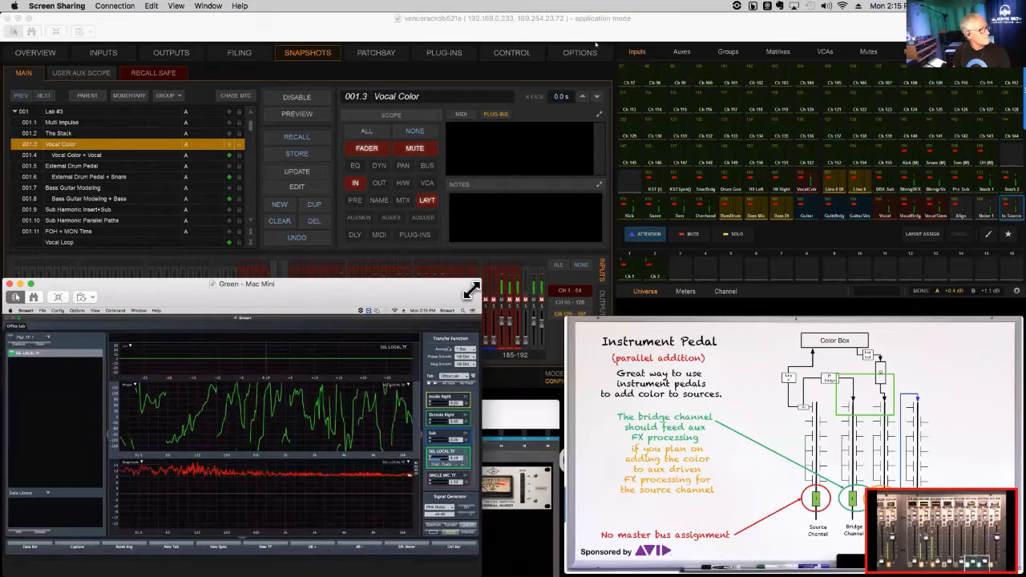
{"action": "left_click_drag", "start_coordinate": [472, 291], "coordinate": [447, 304]}
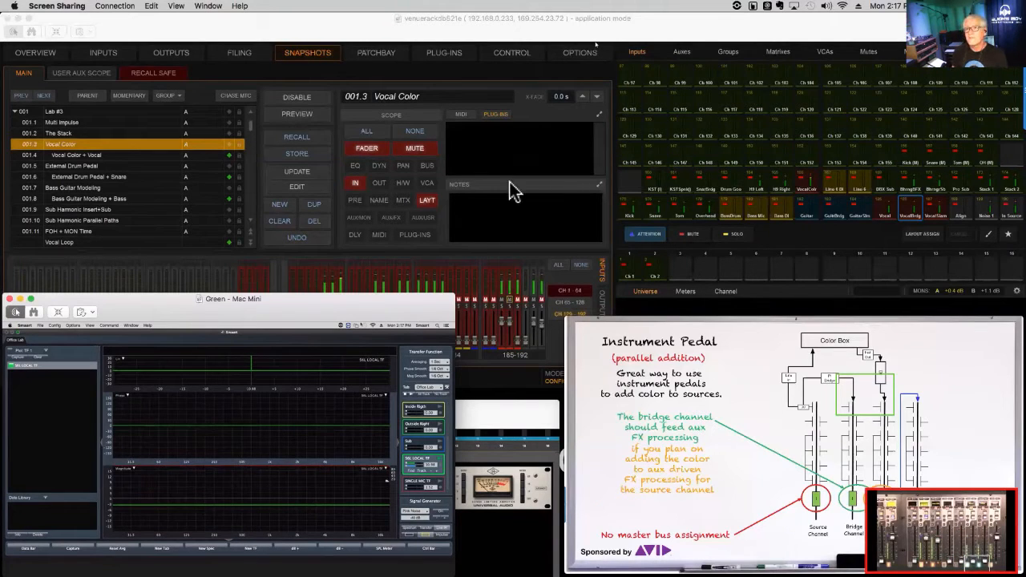
- Recall snapshot 001.4 Vocal Color + Vocal
{"action": "key", "text": "Down"}
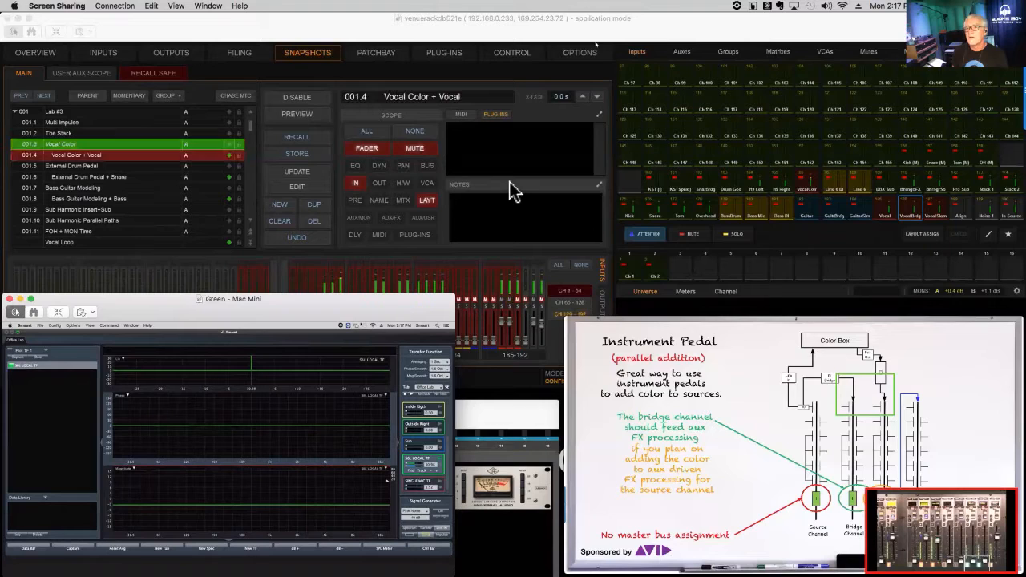
{"action": "key", "text": "Return"}
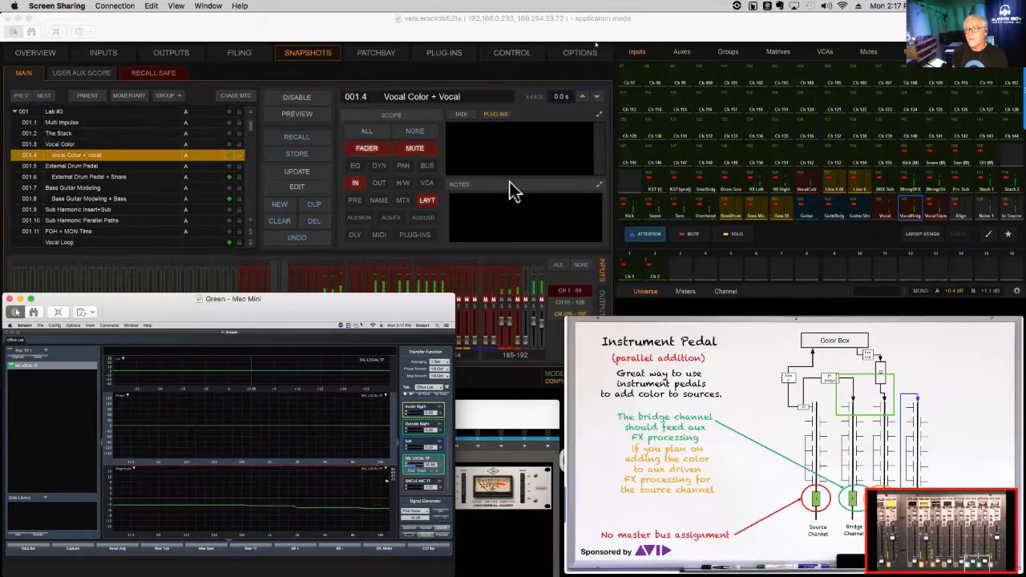
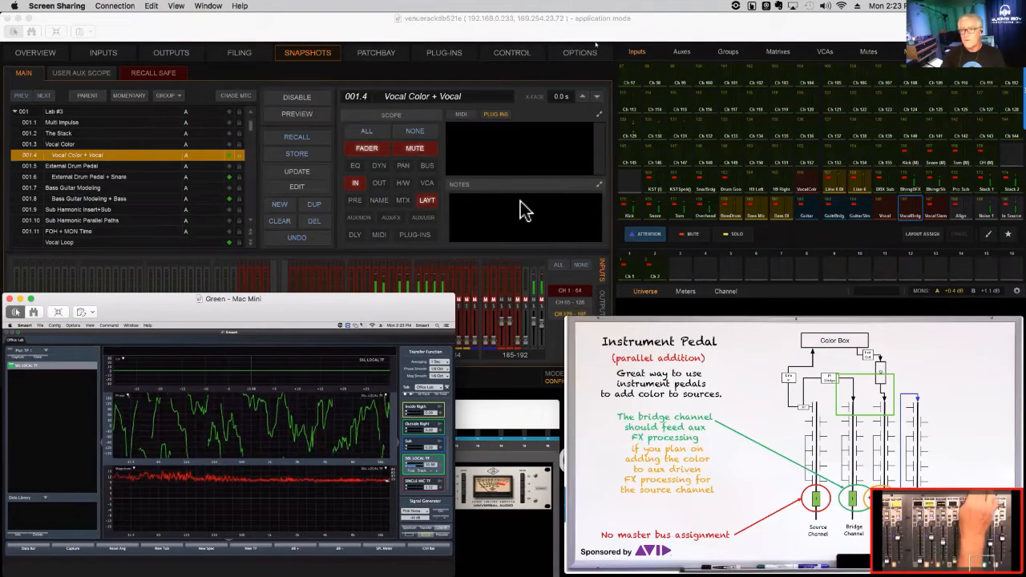
- Recall snapshot 001.5 External Drum Pedal and clear the leftover green rectangle from the Instrument Pedal diagram
{"action": "key", "text": "Down"}
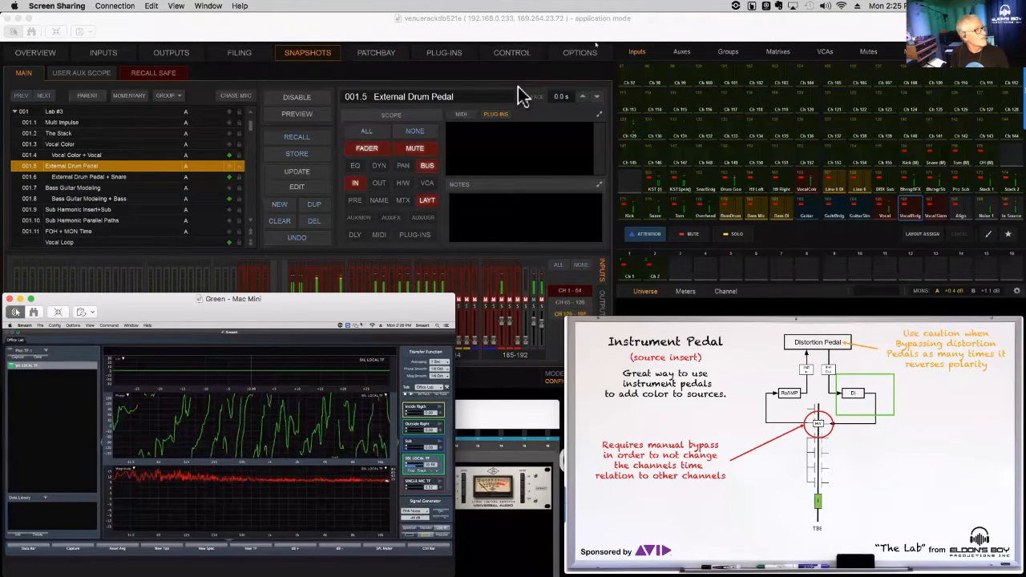
{"action": "left_click", "coordinate": [597, 78]}
{"action": "left_click", "coordinate": [615, 98]}
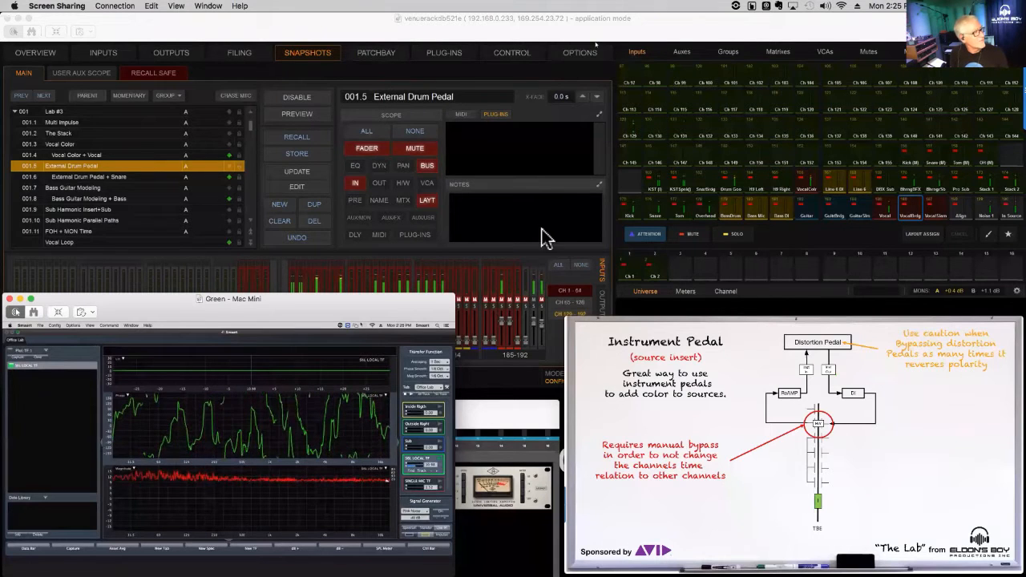
- Mark the ReAMP and DI stages on the source insert diagram with green rectangles, then clear the marks
{"action": "left_click_drag", "start_coordinate": [756, 377], "coordinate": [816, 410]}
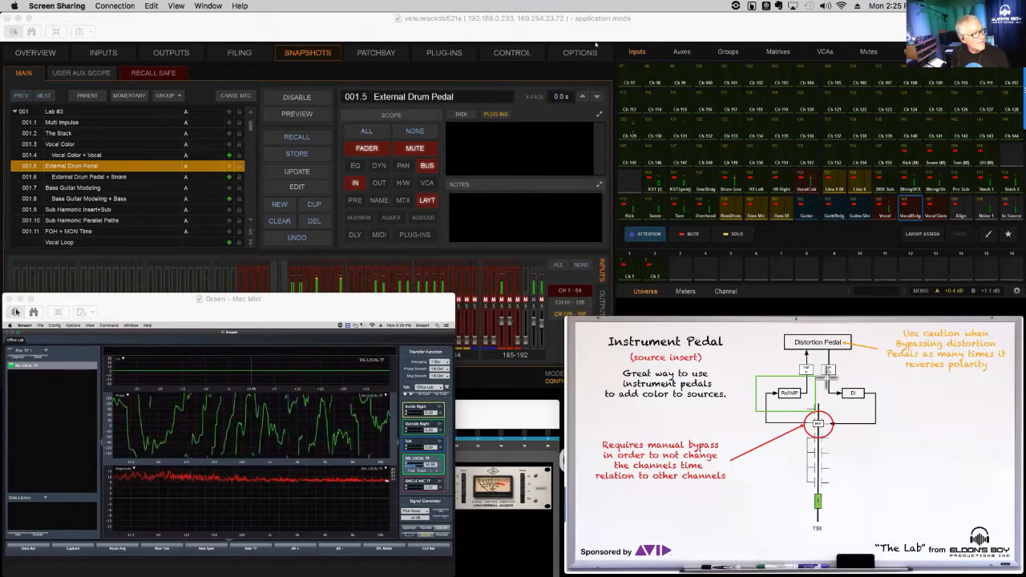
{"action": "left_click_drag", "start_coordinate": [827, 377], "coordinate": [879, 406]}
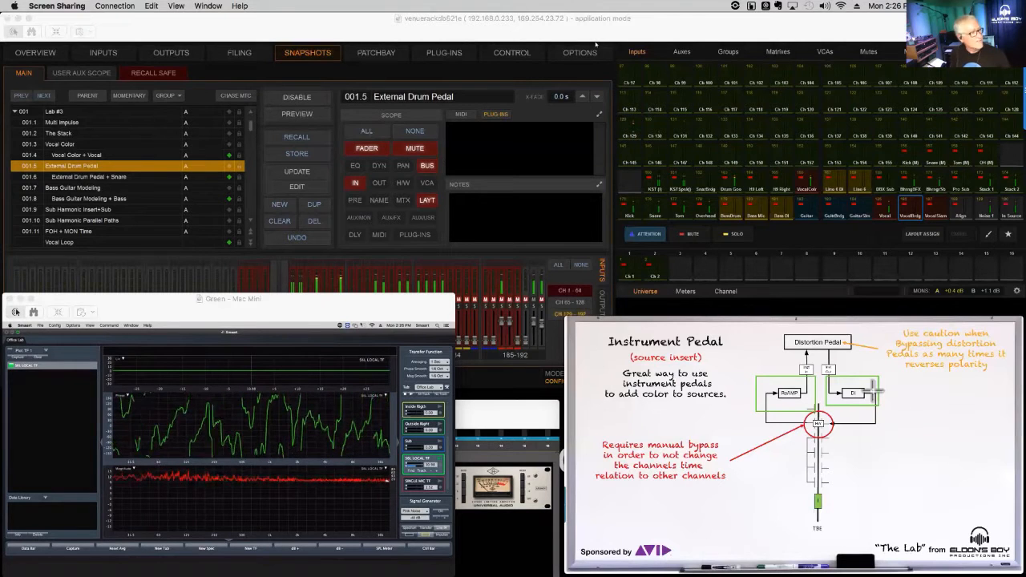
{"action": "left_click", "coordinate": [597, 96]}
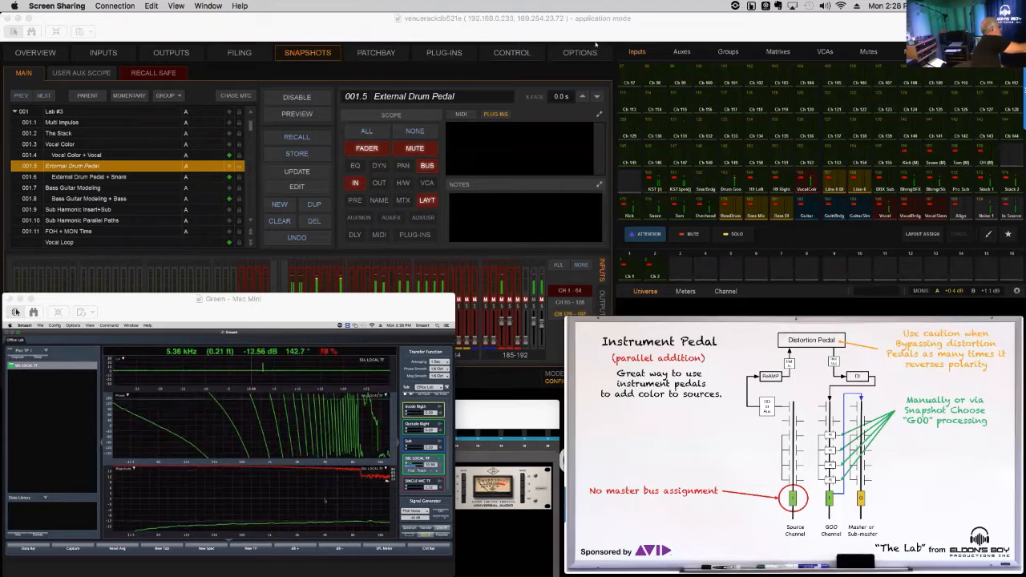
- Find the delay of the SSL LOCAL TF measurement in Smaart and insert it
{"action": "left_click", "coordinate": [410, 470]}
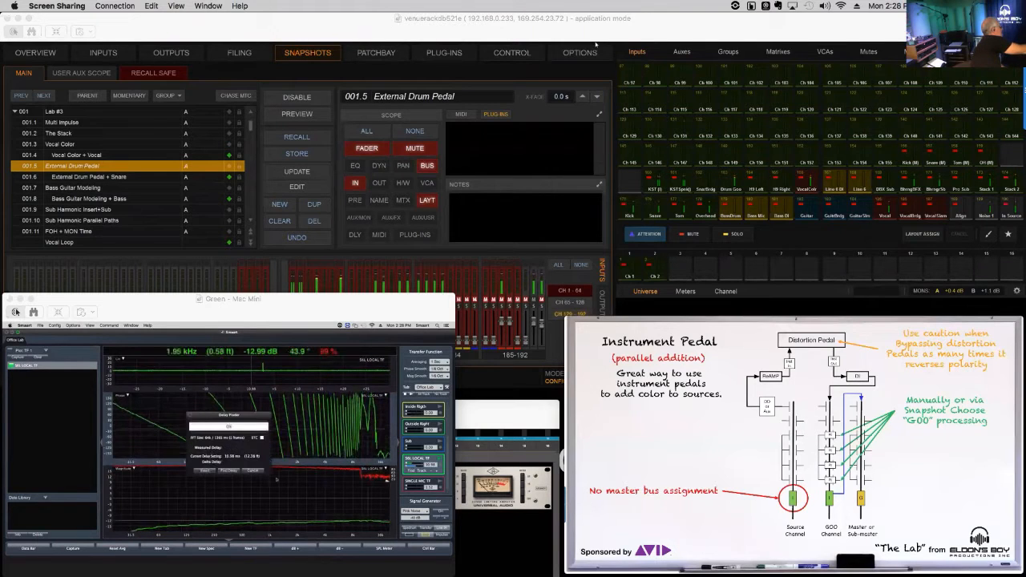
{"action": "left_click", "coordinate": [205, 471]}
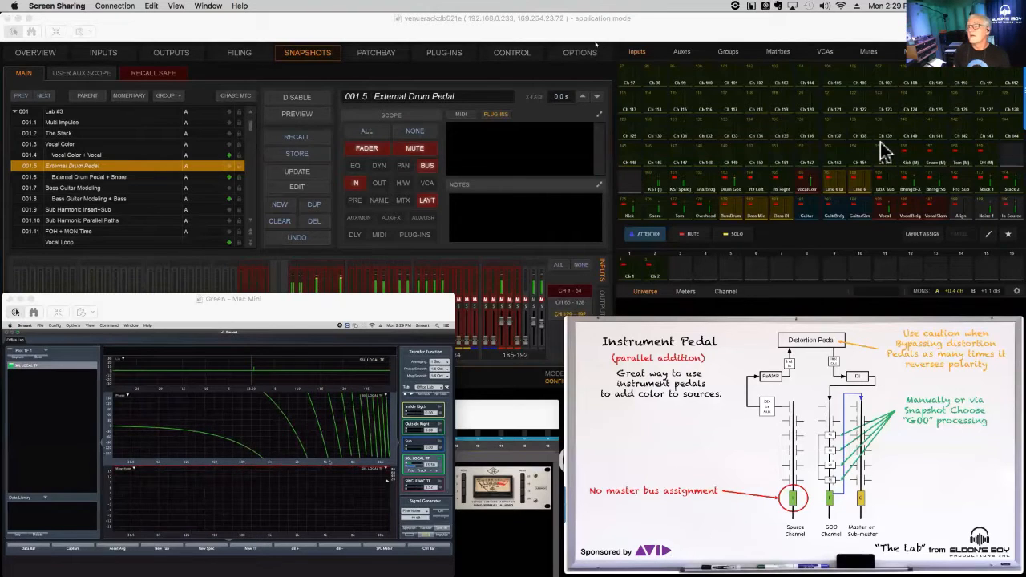
- Show the Drum Goo channel's Reel Tape Saturation plug-in, then find and insert a new SSL LOCAL TF delay in Smaart
{"action": "key", "text": "F7"}
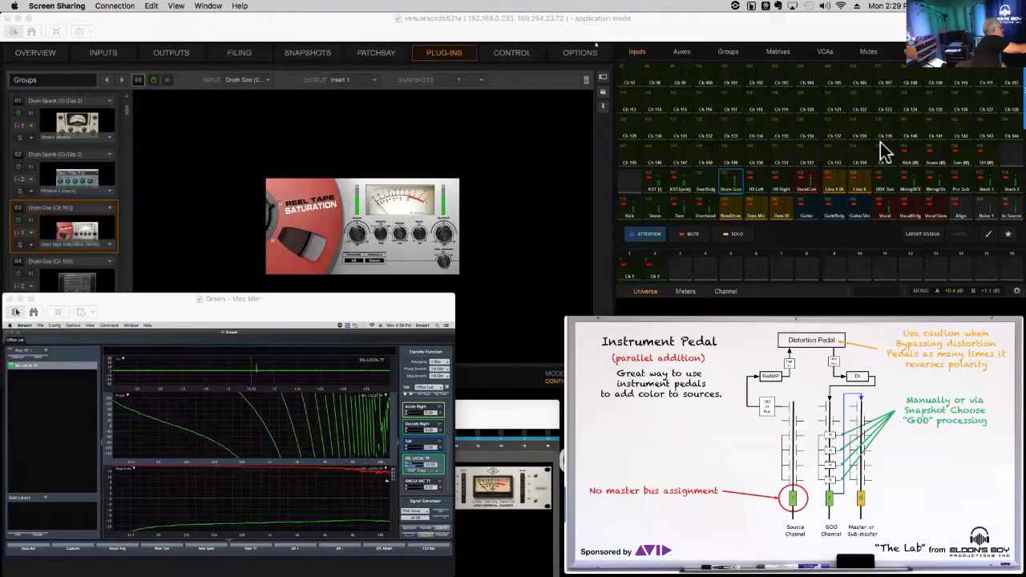
{"action": "left_click", "coordinate": [412, 470]}
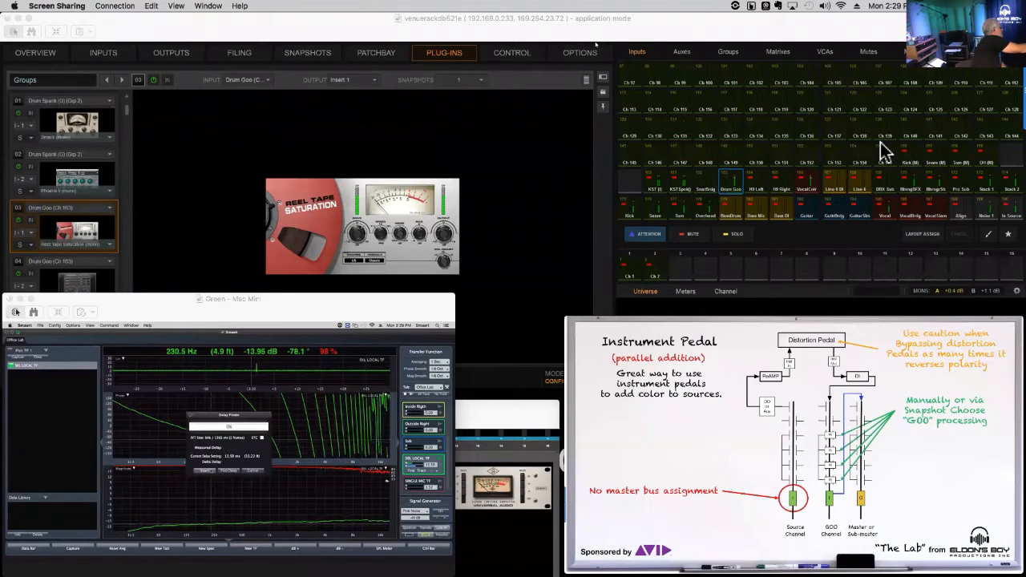
{"action": "left_click", "coordinate": [230, 471]}
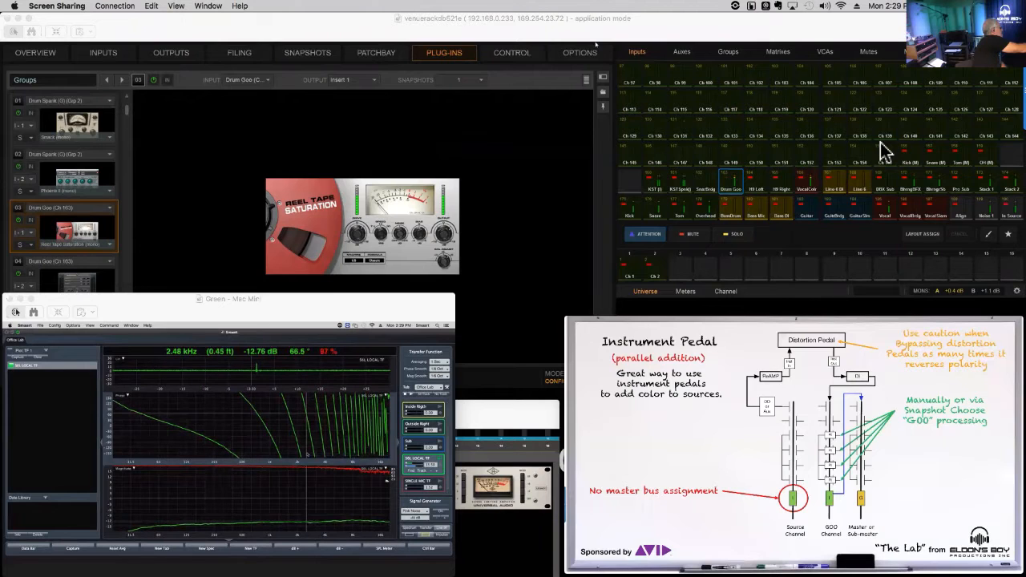
{"action": "left_click", "coordinate": [412, 471]}
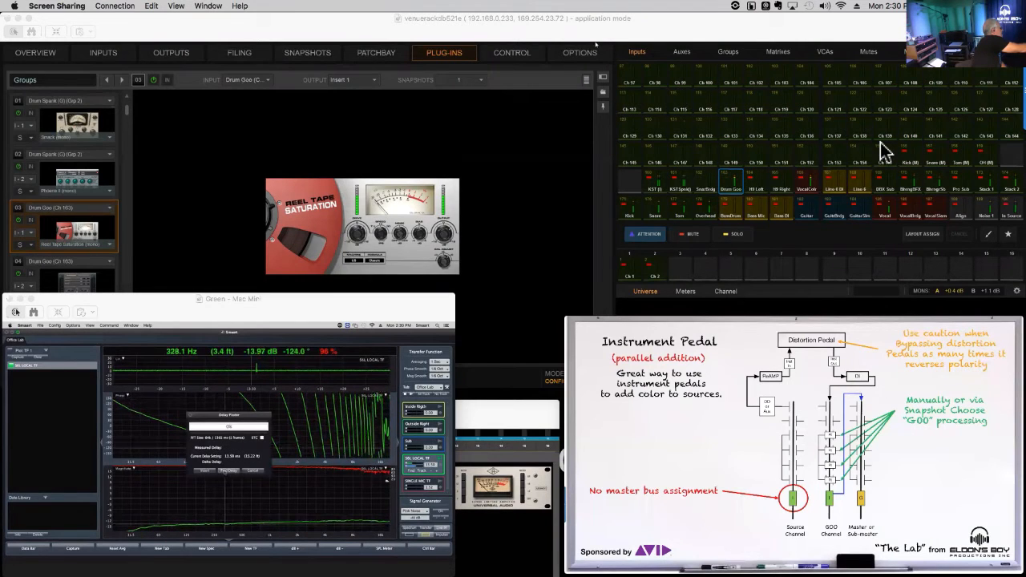
{"action": "left_click", "coordinate": [205, 471]}
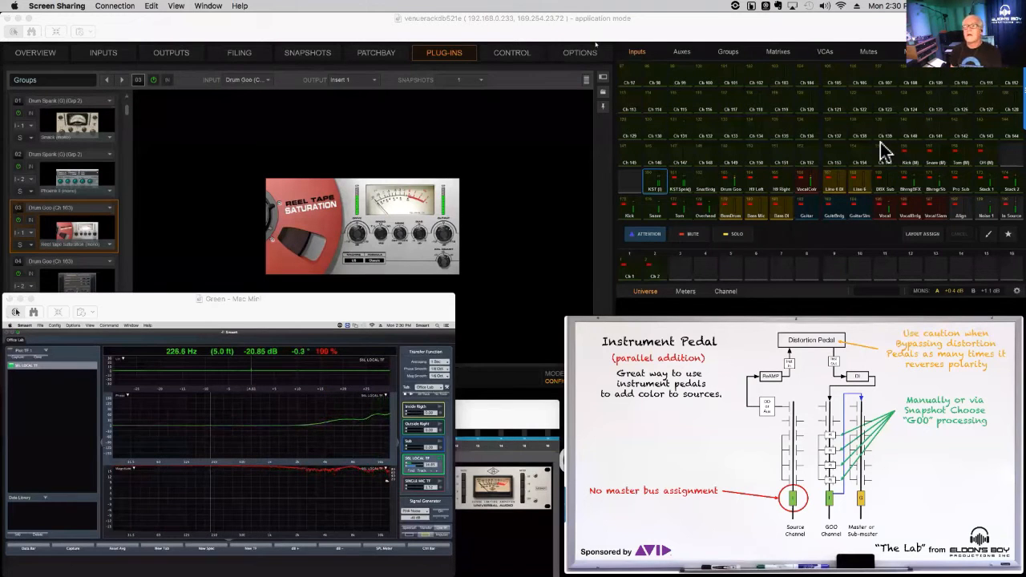
- Fine-tune the KST (i) input channel's delay, trying 425 and settling on 424
{"action": "key", "text": "F2"}
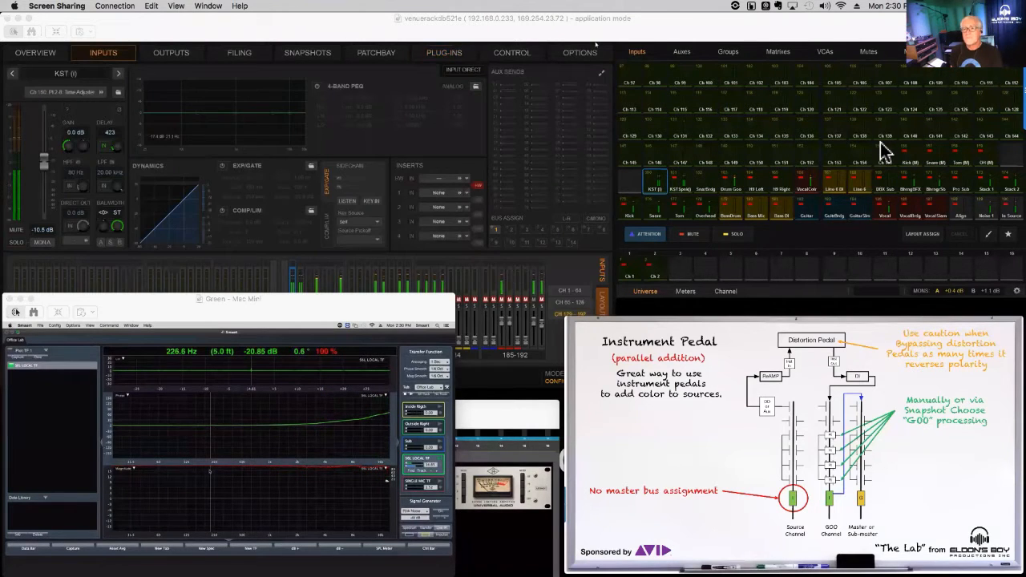
{"action": "key", "text": "Tab"}
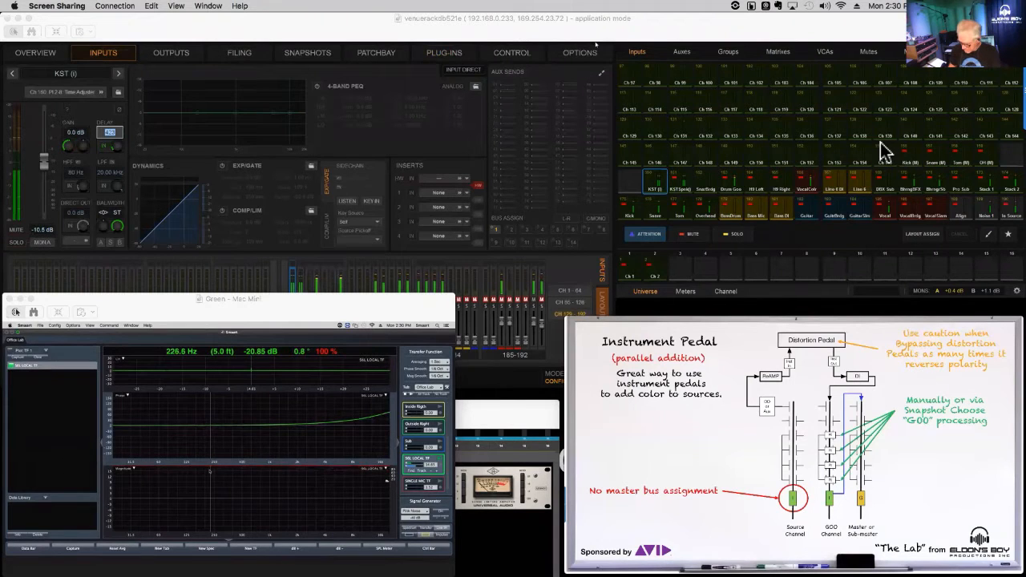
{"action": "type", "text": "425"}
{"action": "key", "text": "Return"}
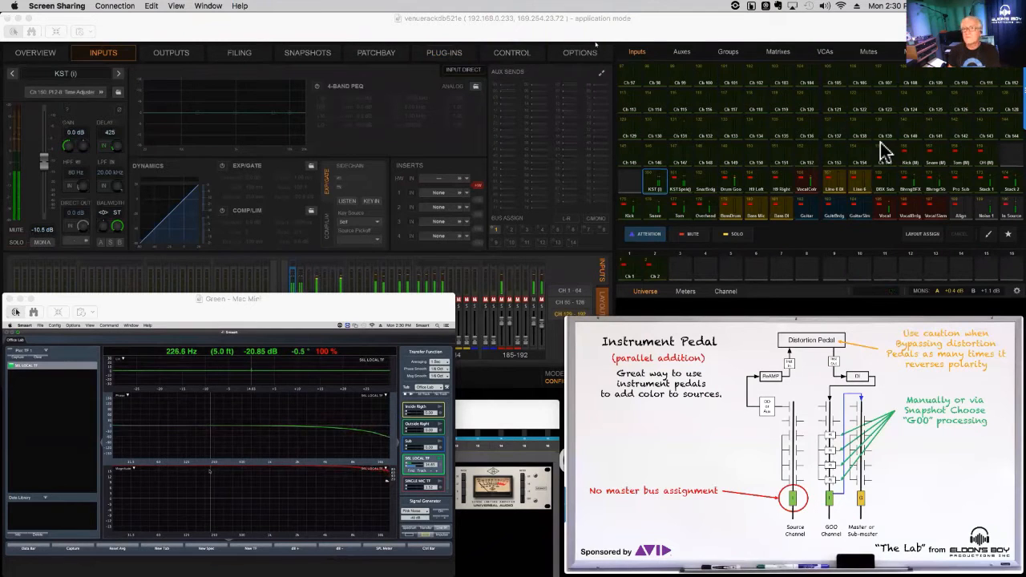
{"action": "type", "text": "424"}
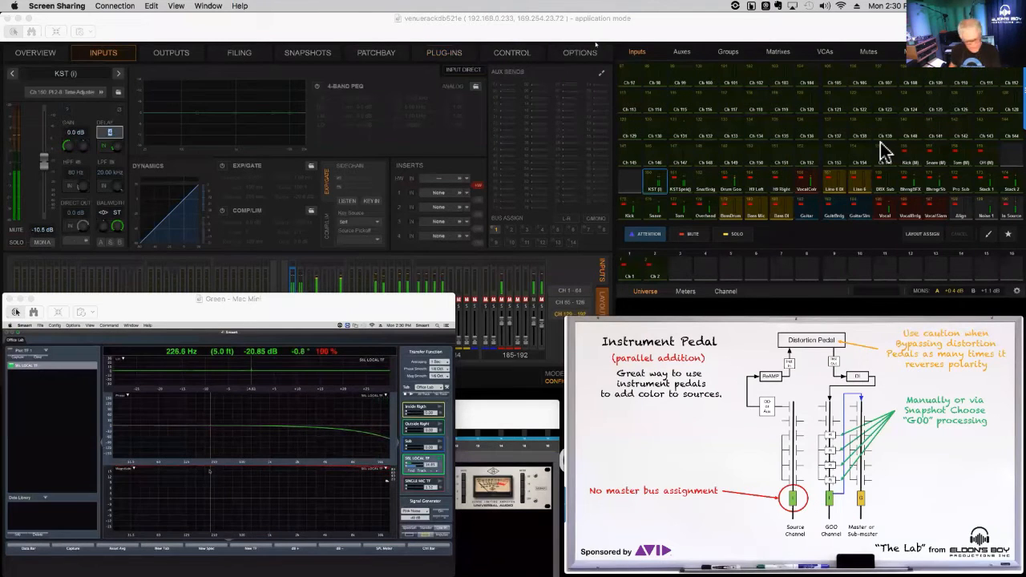
{"action": "key", "text": "Return"}
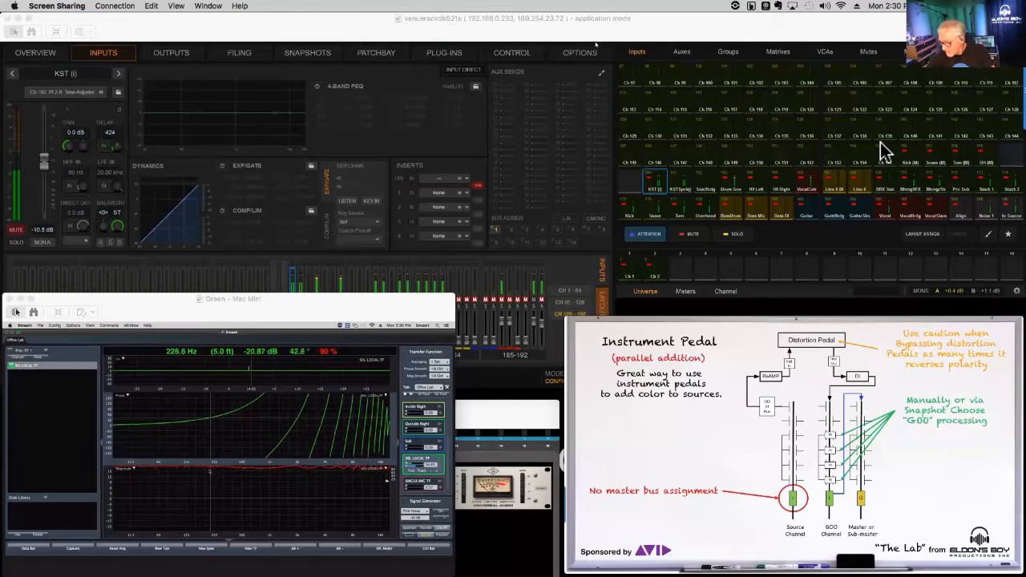
- Select the KST Spnk (i) input channel and set its delay to 306
{"action": "key", "text": "Right"}
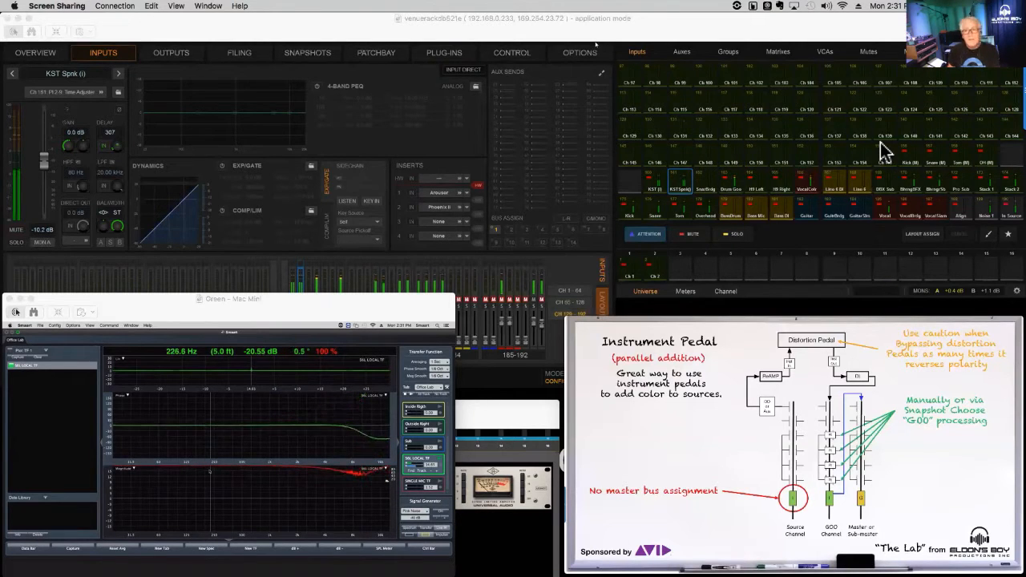
{"action": "type", "text": "3"}
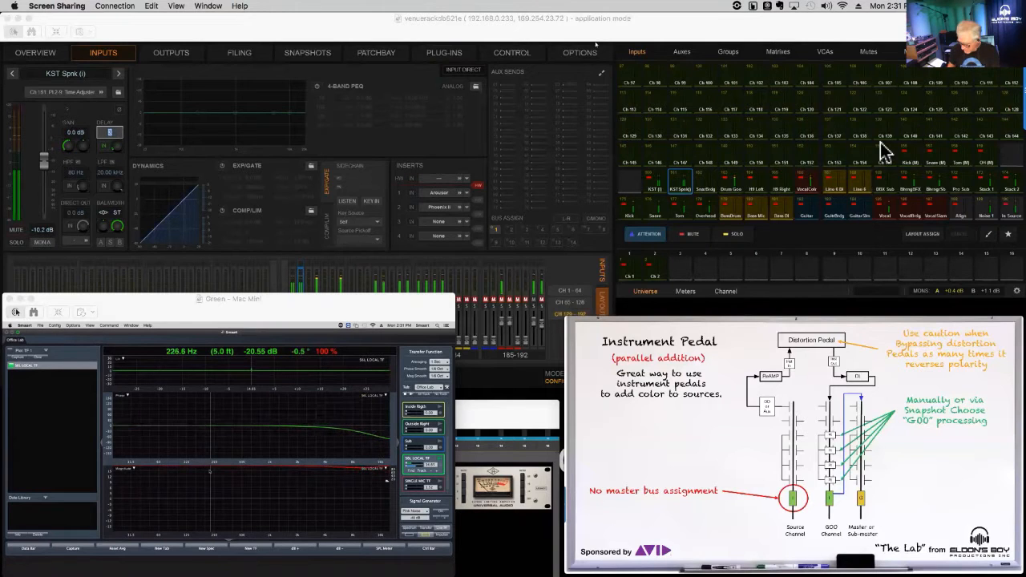
{"action": "type", "text": "06"}
{"action": "key", "text": "Return"}
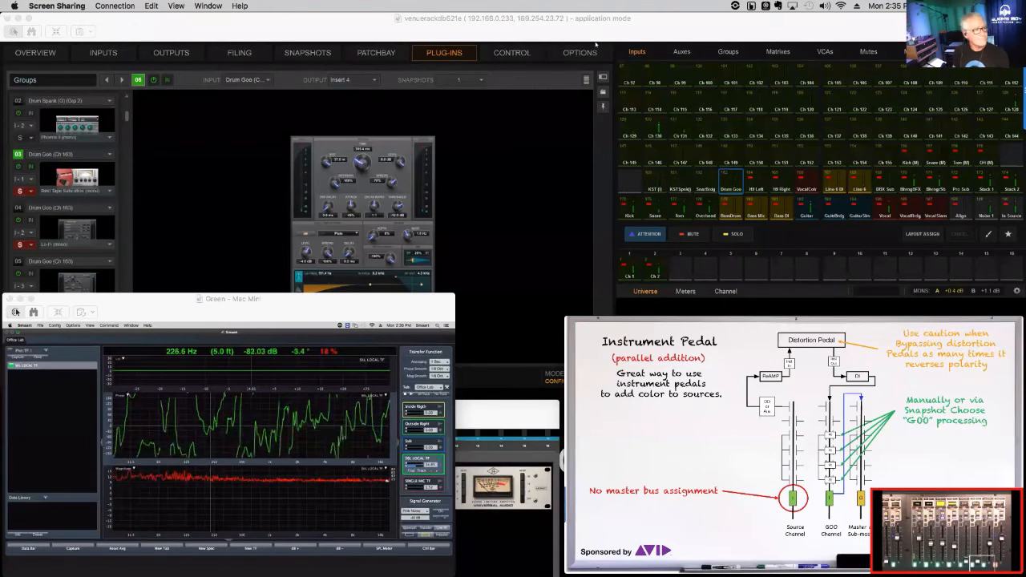
- Show the Line 6 channel's input settings and mark its Inserts section with a green rectangle
{"action": "left_click", "coordinate": [918, 376]}
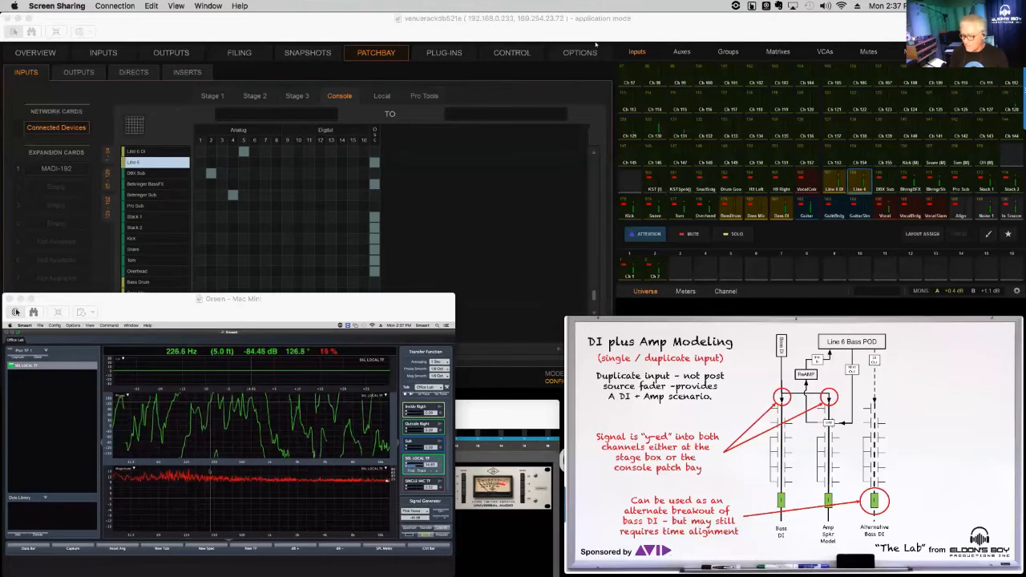
{"action": "key", "text": "F2"}
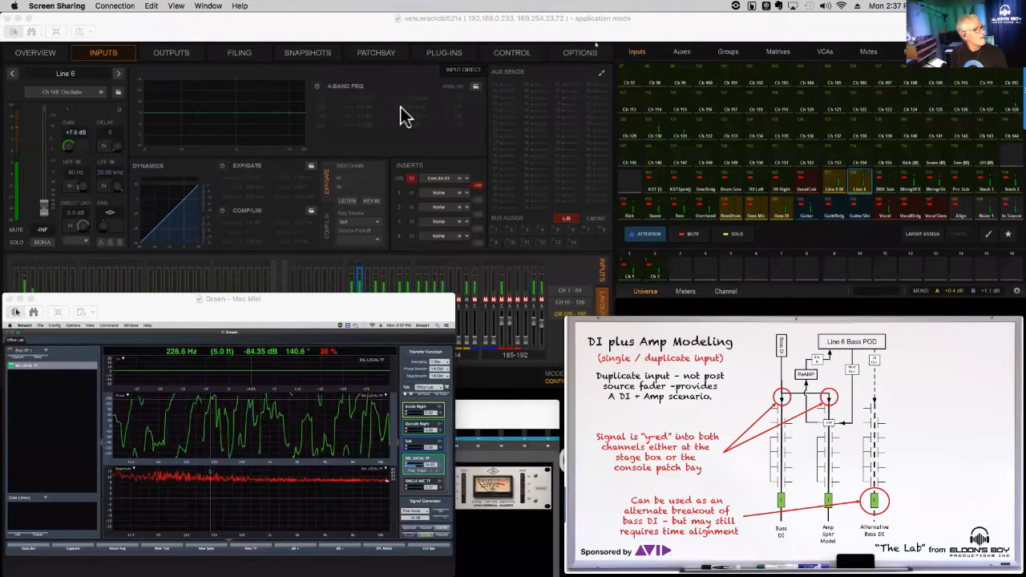
{"action": "left_click_drag", "start_coordinate": [394, 146], "coordinate": [501, 206]}
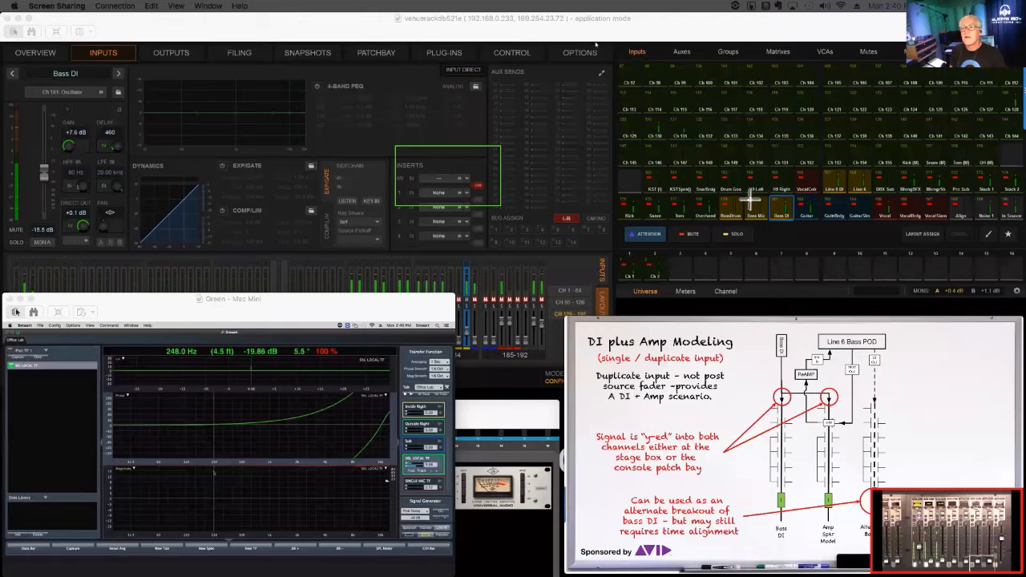
- Fine-tune the Bass DI channel's delay by entering 464, 465 and finally 466
{"action": "key", "text": "Tab"}
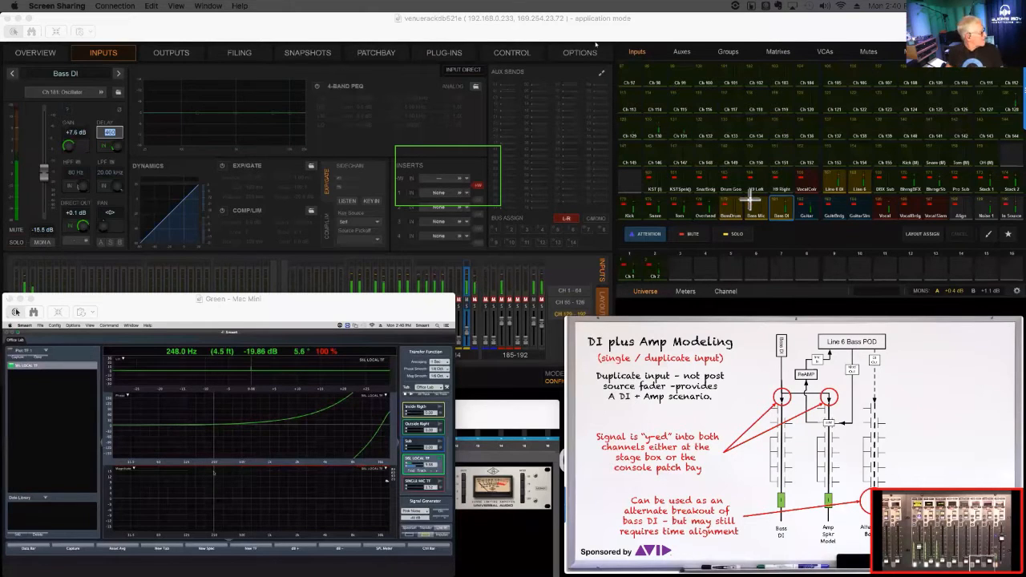
{"action": "type", "text": "46"}
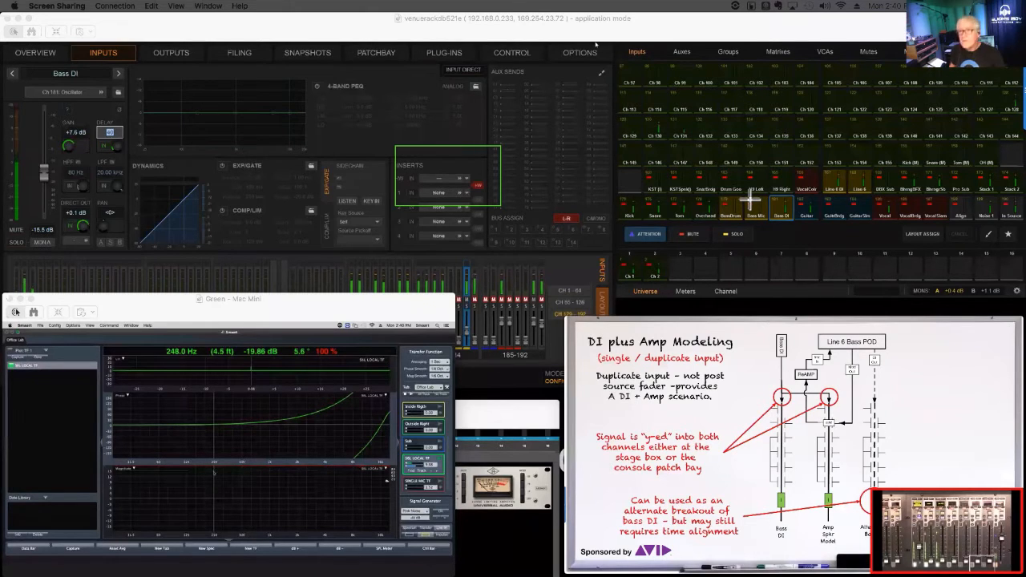
{"action": "type", "text": "4"}
{"action": "key", "text": "Return"}
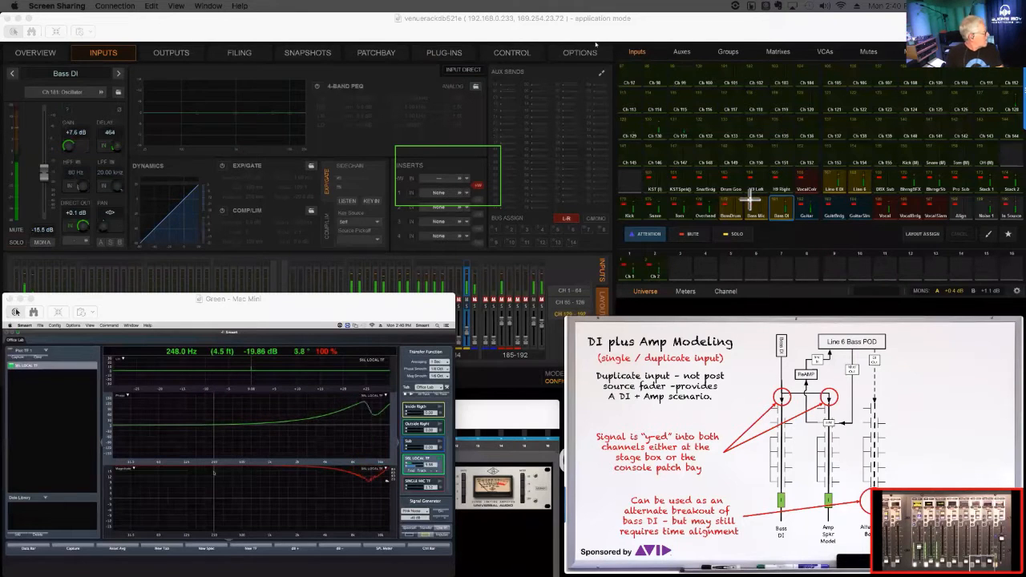
{"action": "key", "text": "Tab"}
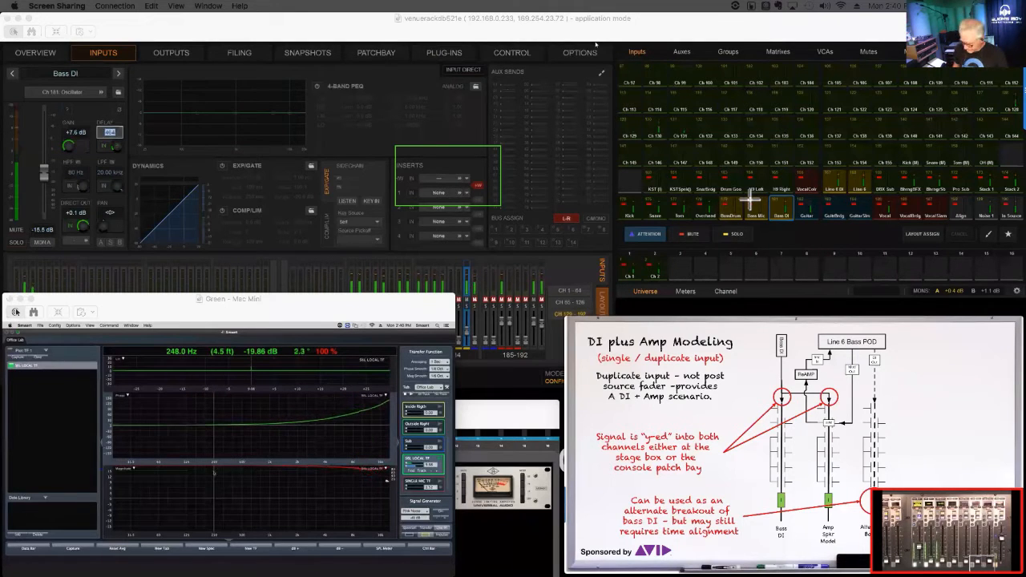
{"action": "type", "text": "465"}
{"action": "key", "text": "Return"}
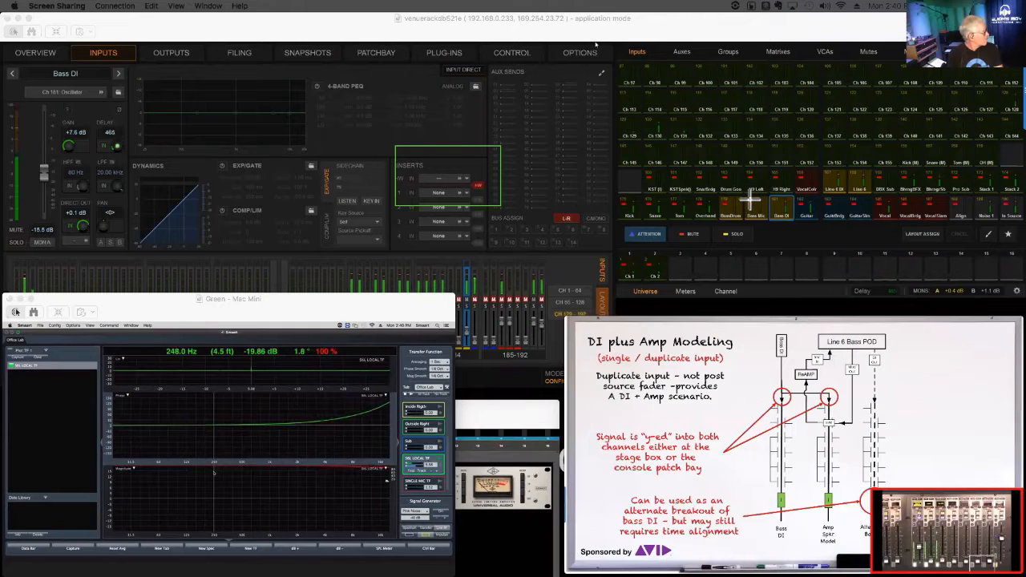
{"action": "key", "text": "Tab"}
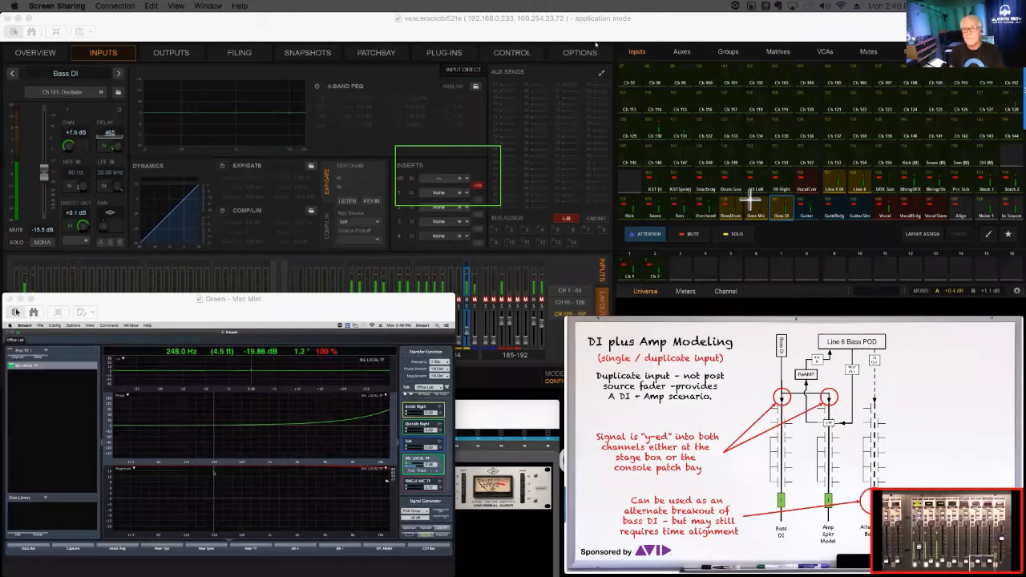
{"action": "type", "text": "466"}
{"action": "key", "text": "Return"}
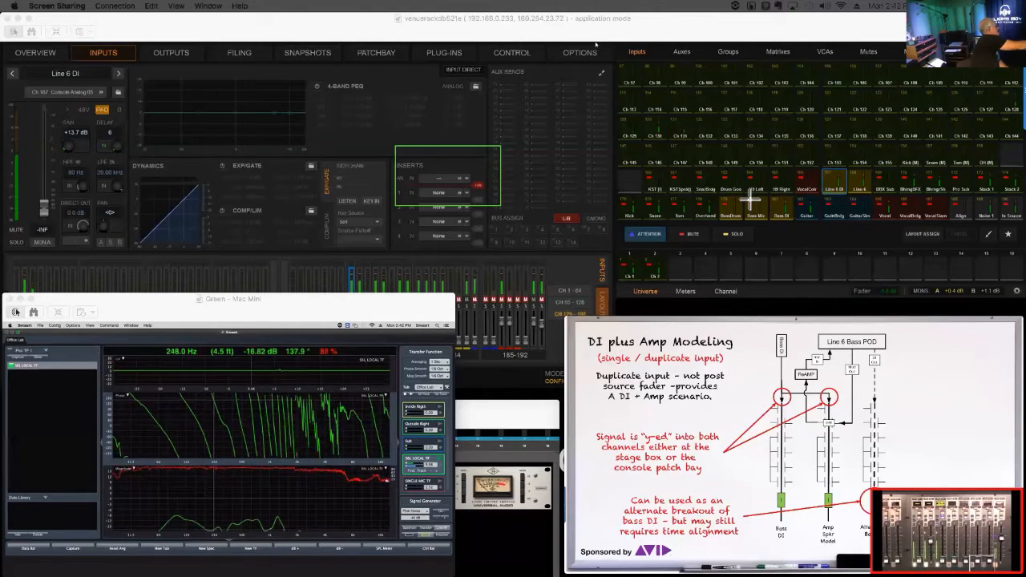
- Find and insert the SSL LOCAL TF delay in Smaart with the Line 6 DI channel as the measured signal
{"action": "left_click", "coordinate": [412, 471]}
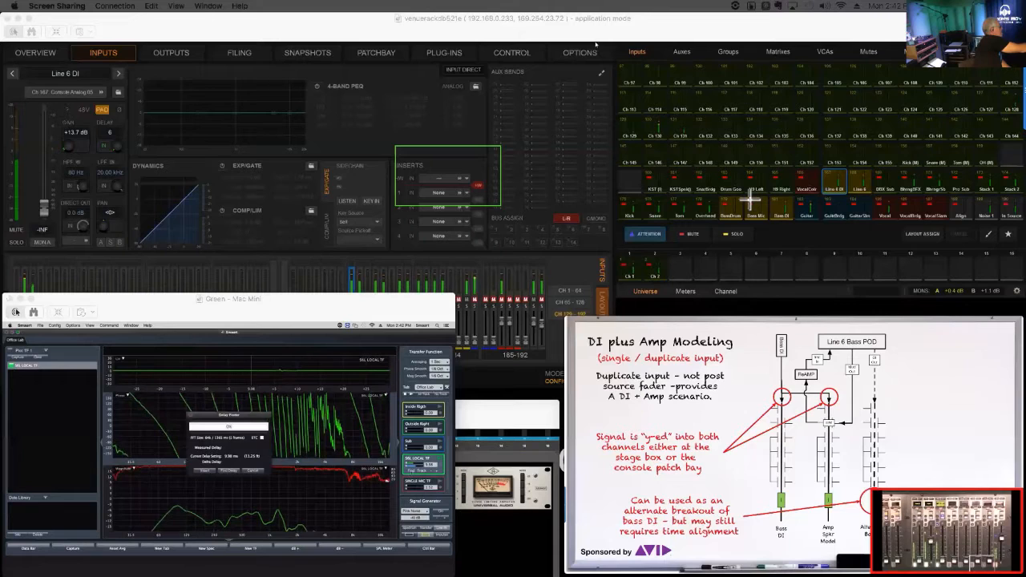
{"action": "left_click", "coordinate": [208, 471]}
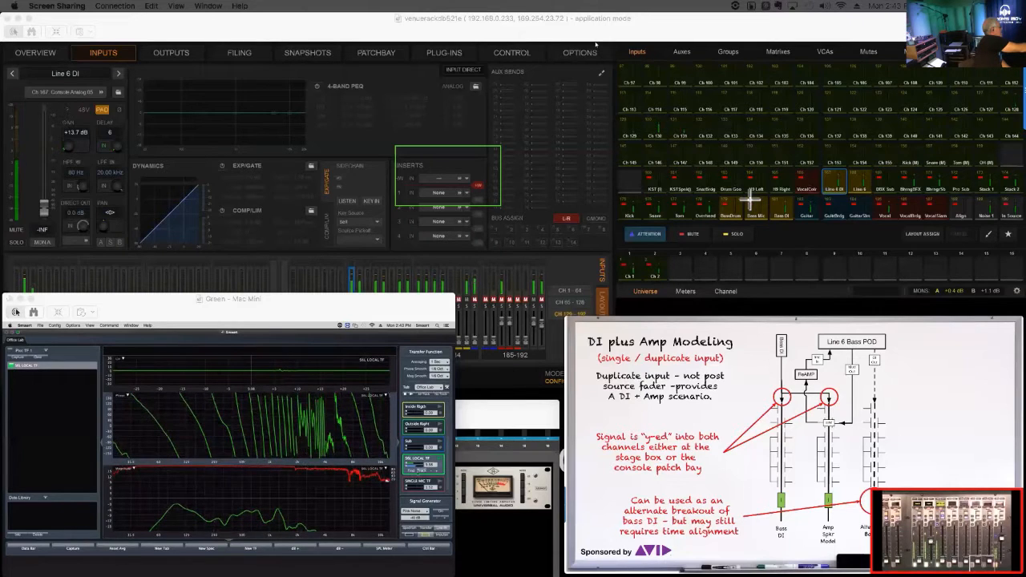
{"action": "left_click", "coordinate": [412, 471]}
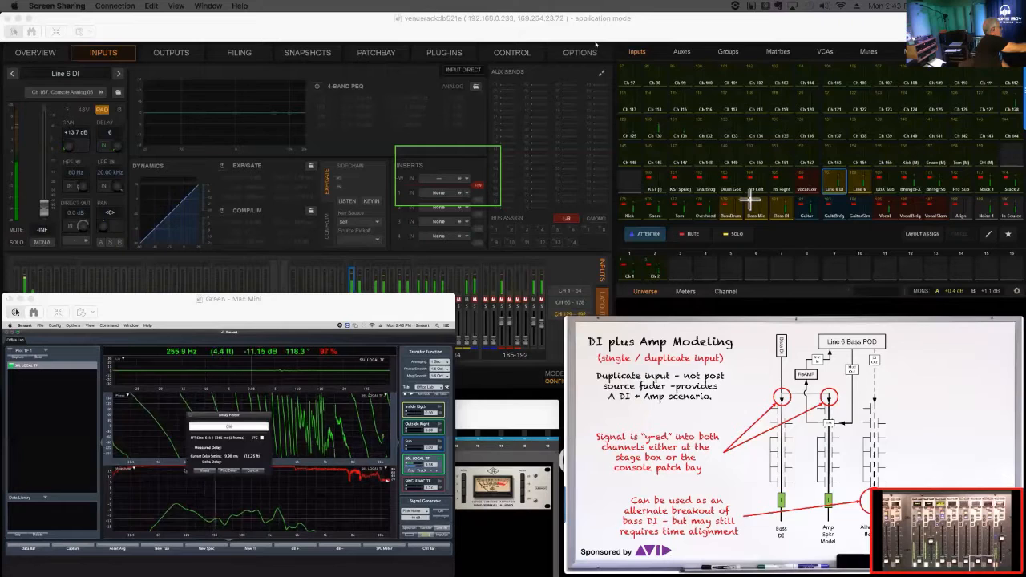
{"action": "left_click", "coordinate": [209, 471]}
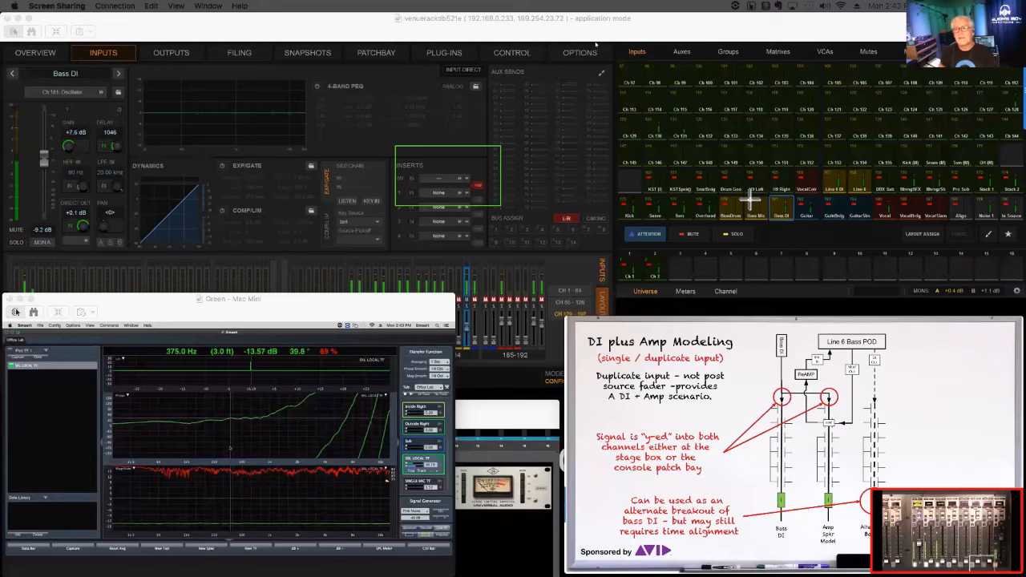
- Fine-tune the Bass DI channel's delay by entering 1060, 1061 and finally 1062
{"action": "left_click", "coordinate": [110, 132]}
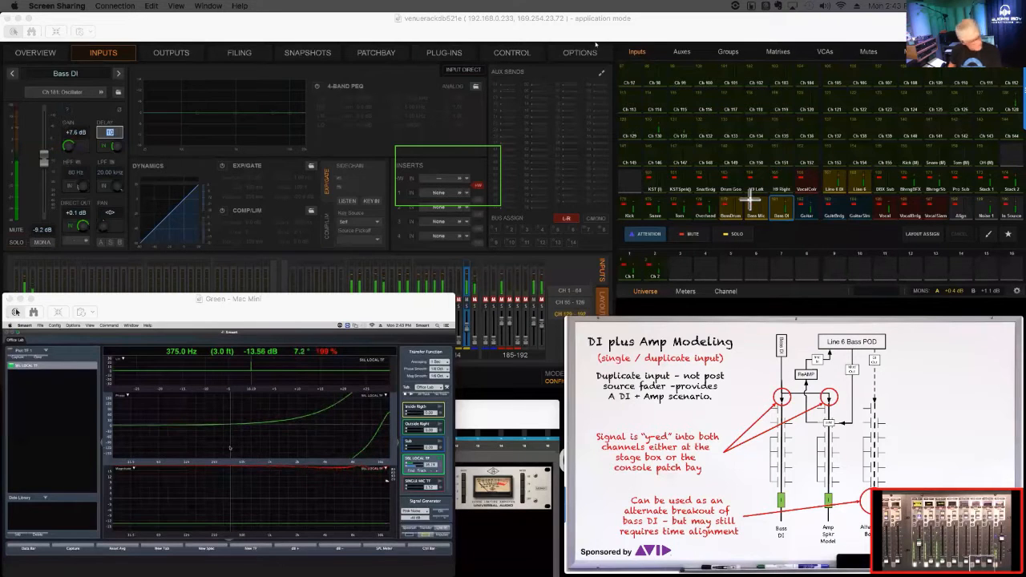
{"action": "type", "text": "60"}
{"action": "key", "text": "Return"}
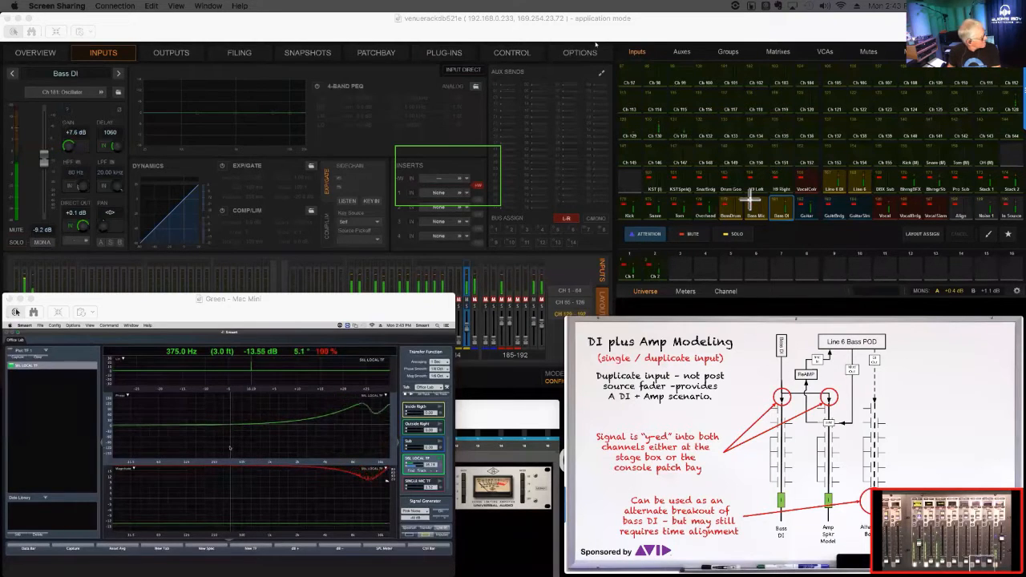
{"action": "left_click", "coordinate": [109, 132]}
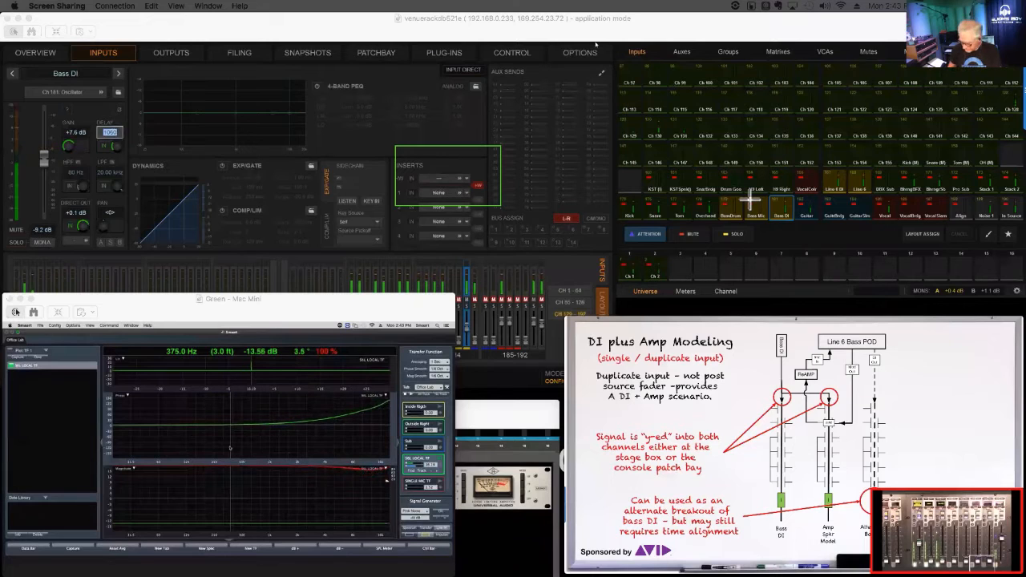
{"action": "key", "text": "Return"}
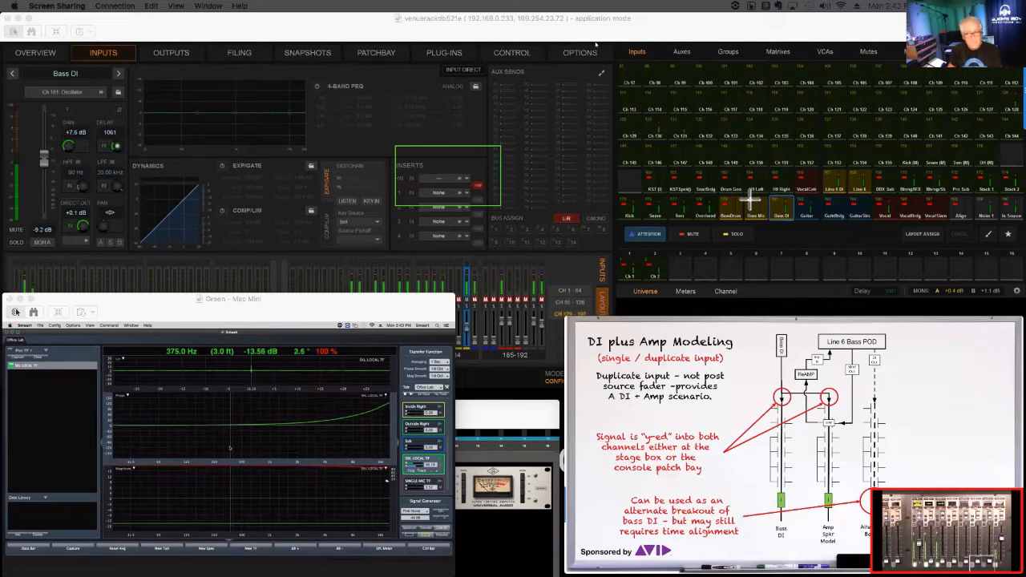
{"action": "left_click", "coordinate": [110, 132]}
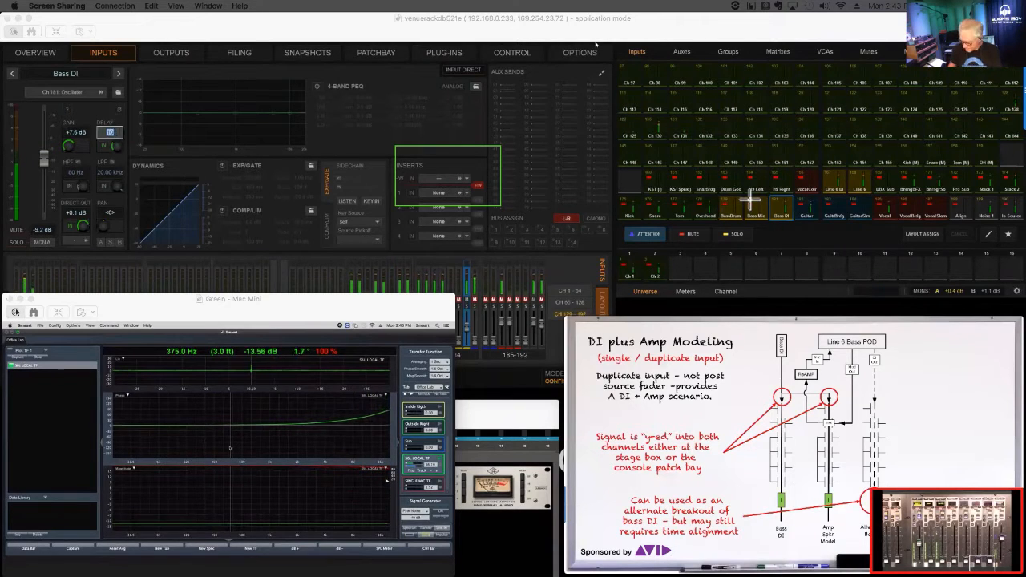
{"action": "type", "text": "1062"}
{"action": "key", "text": "Return"}
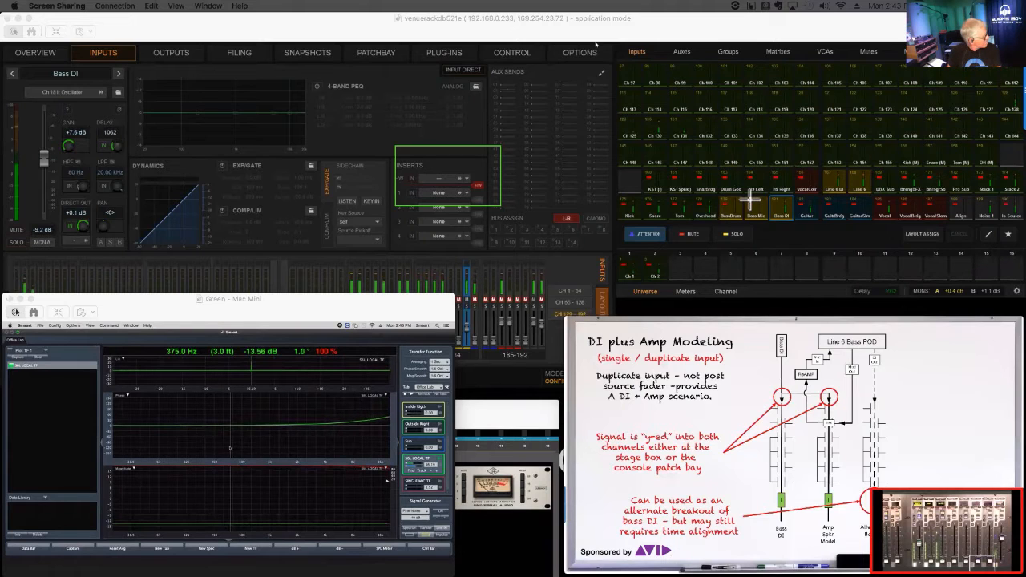
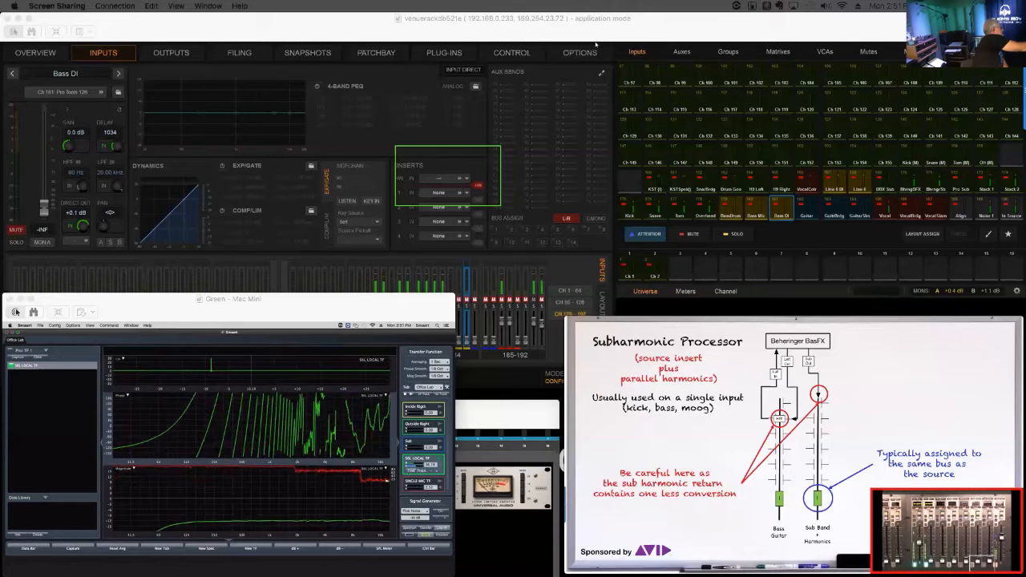
- Find and insert the SSL LOCAL TF delay in Smaart for the Behringer BasFX subharmonic setup, repeating the delay measurement once
{"action": "left_click", "coordinate": [412, 472]}
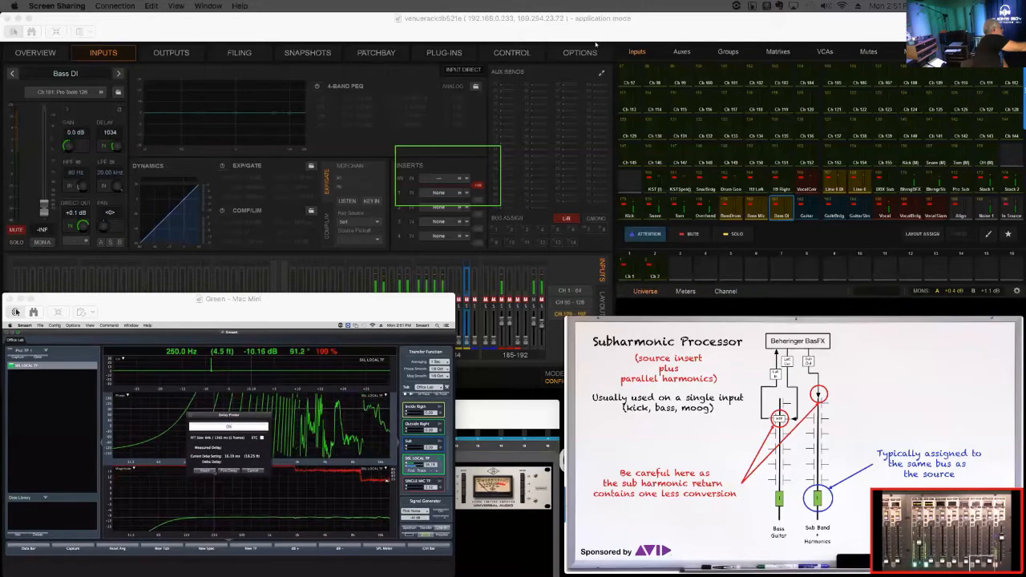
{"action": "left_click", "coordinate": [213, 471]}
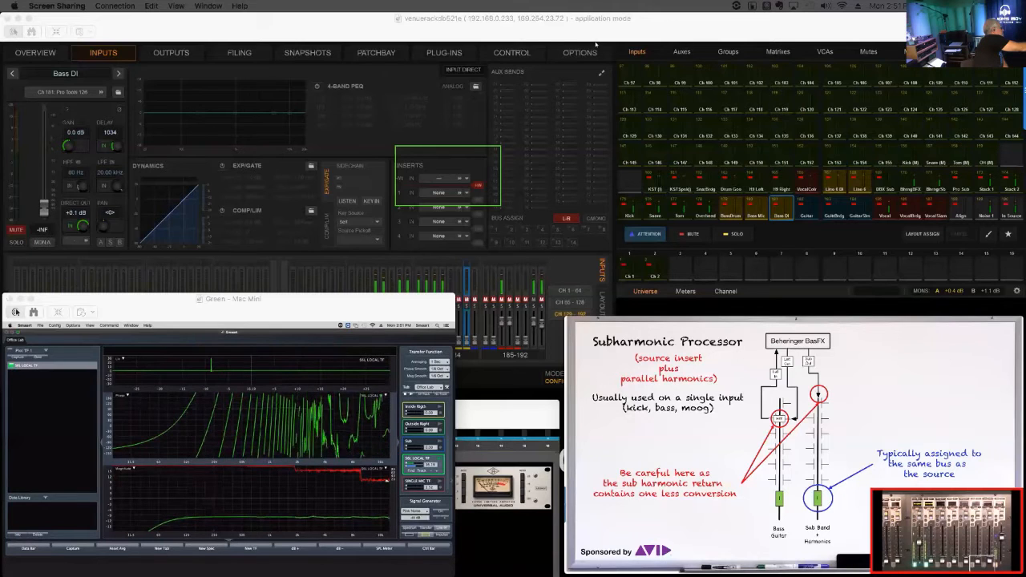
{"action": "left_click", "coordinate": [410, 471]}
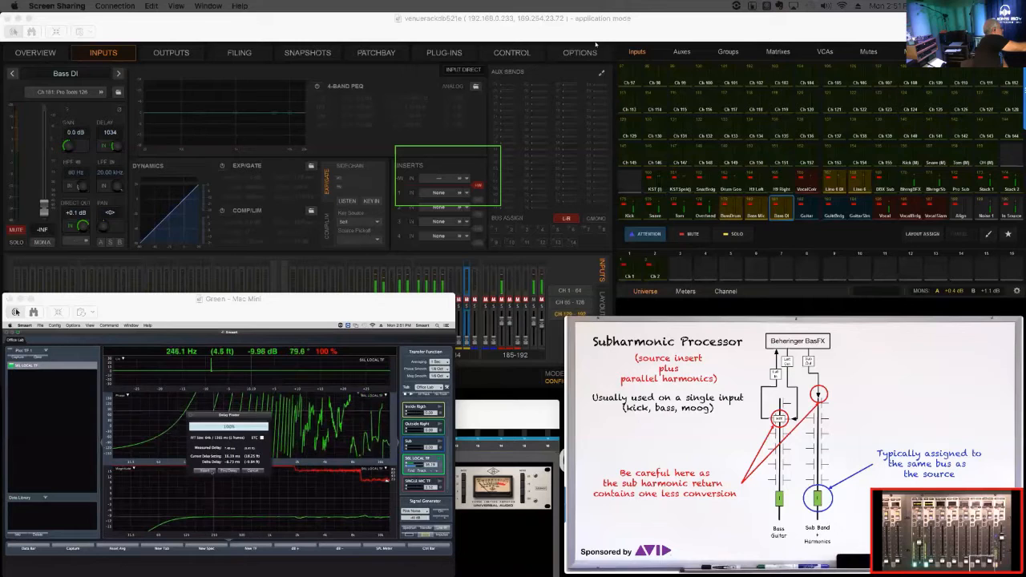
{"action": "left_click", "coordinate": [211, 471]}
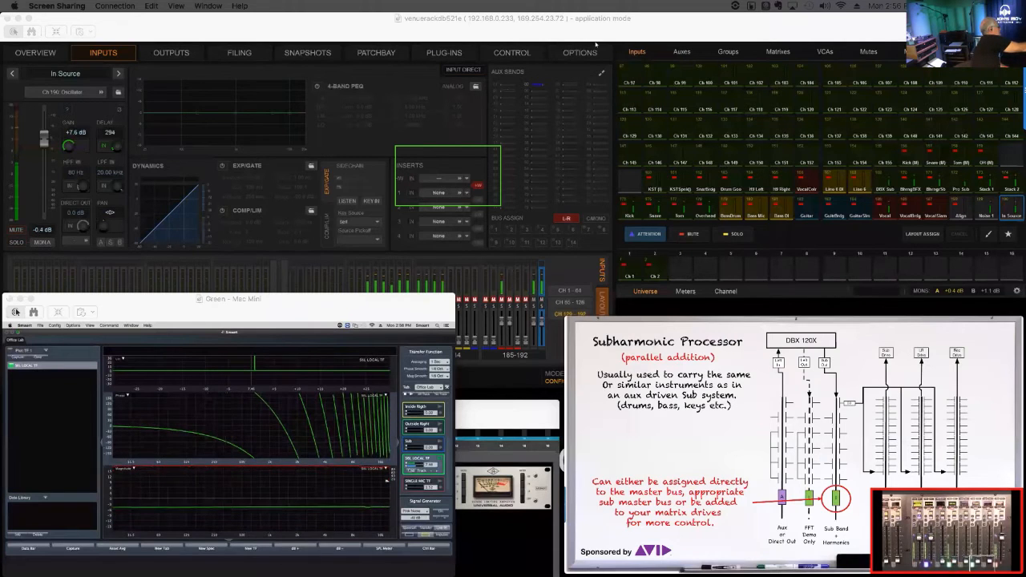
- Find and insert the SSL LOCAL TF delay in Smaart for the DBX 120X parallel subharmonic setup
{"action": "left_click", "coordinate": [411, 470]}
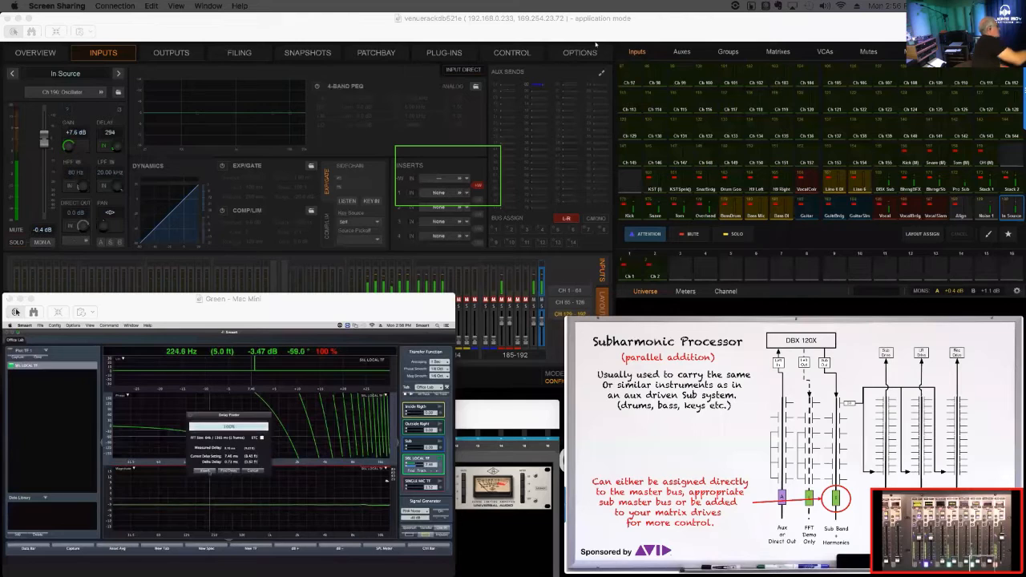
{"action": "left_click", "coordinate": [206, 471]}
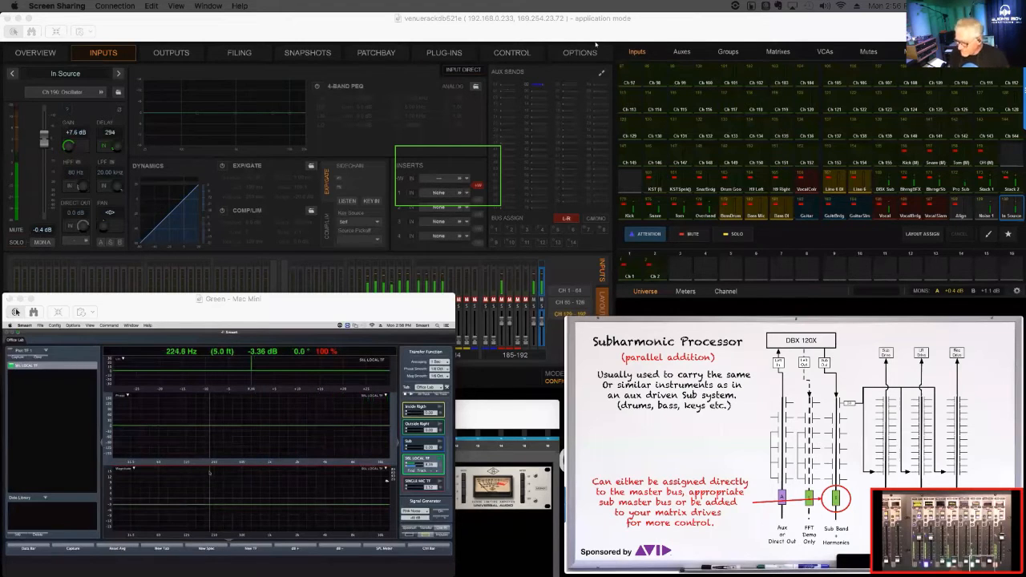